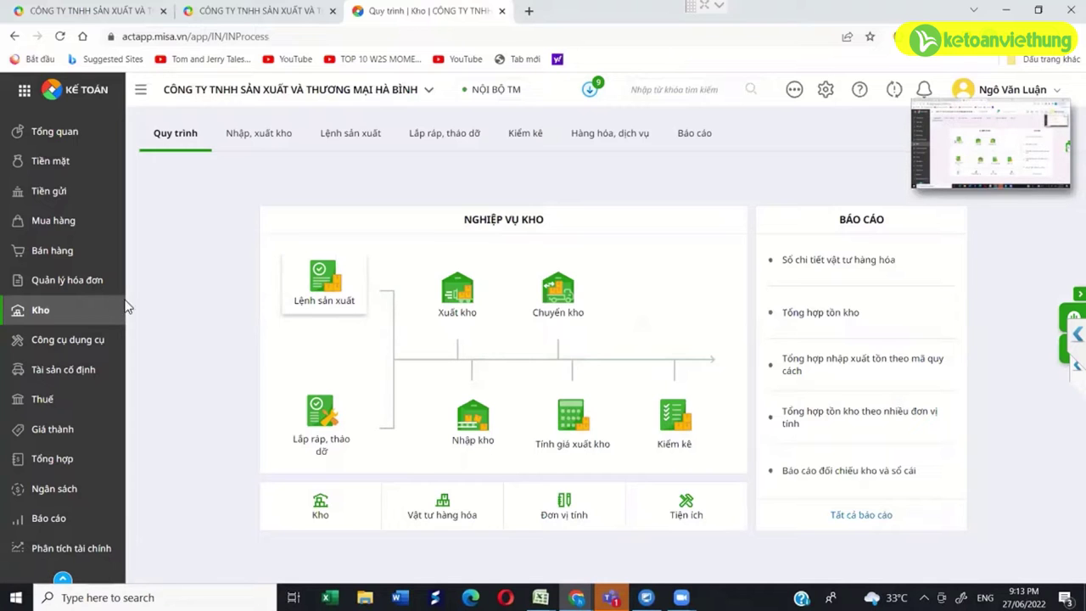
Open the Tổng hợp tồn kho report's parameters from the Kho module.
left_click(56, 259)
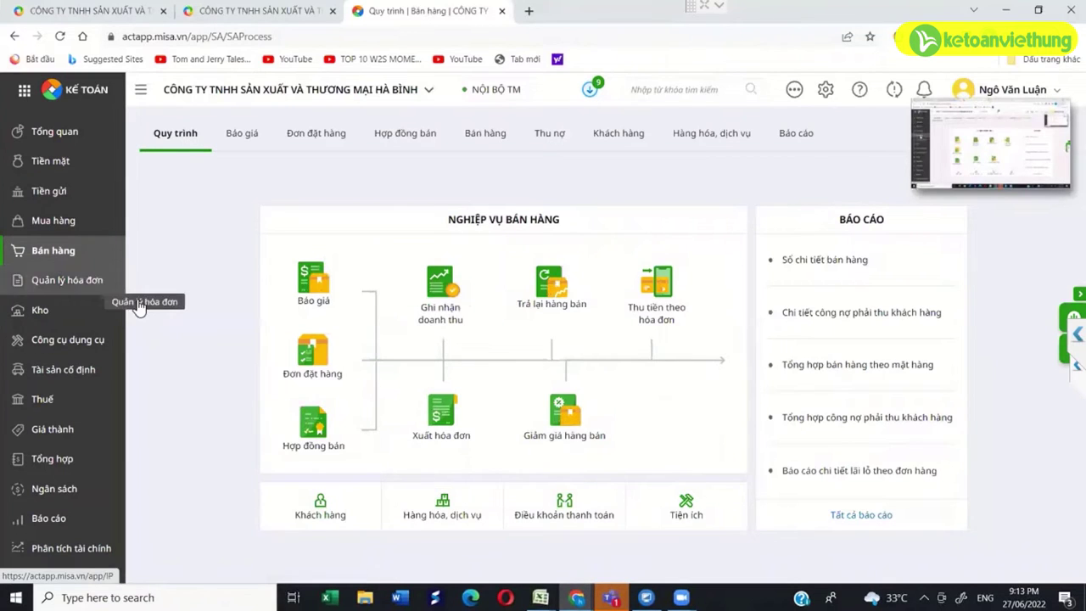
left_click(66, 315)
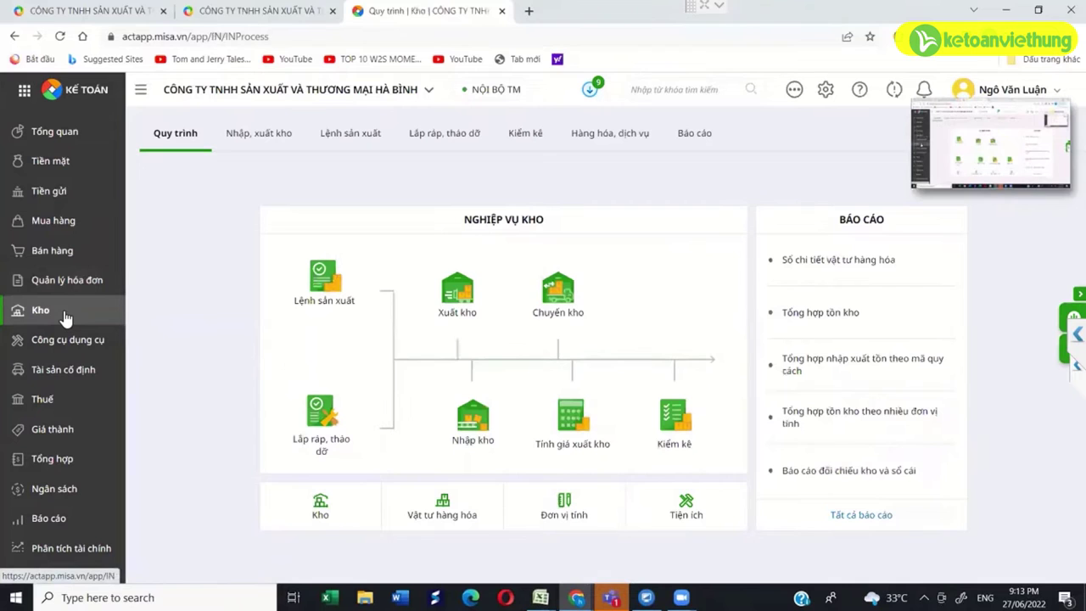
left_click(822, 314)
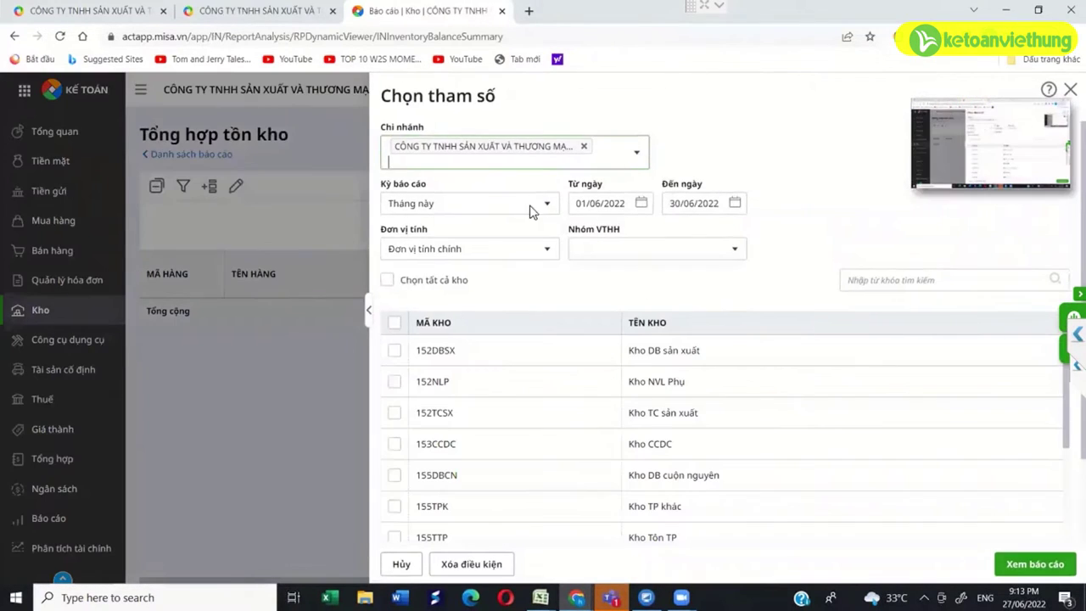
Set the report period's start date to 01/01/2022, keeping 30/06/2022 as the end date.
left_click(527, 208)
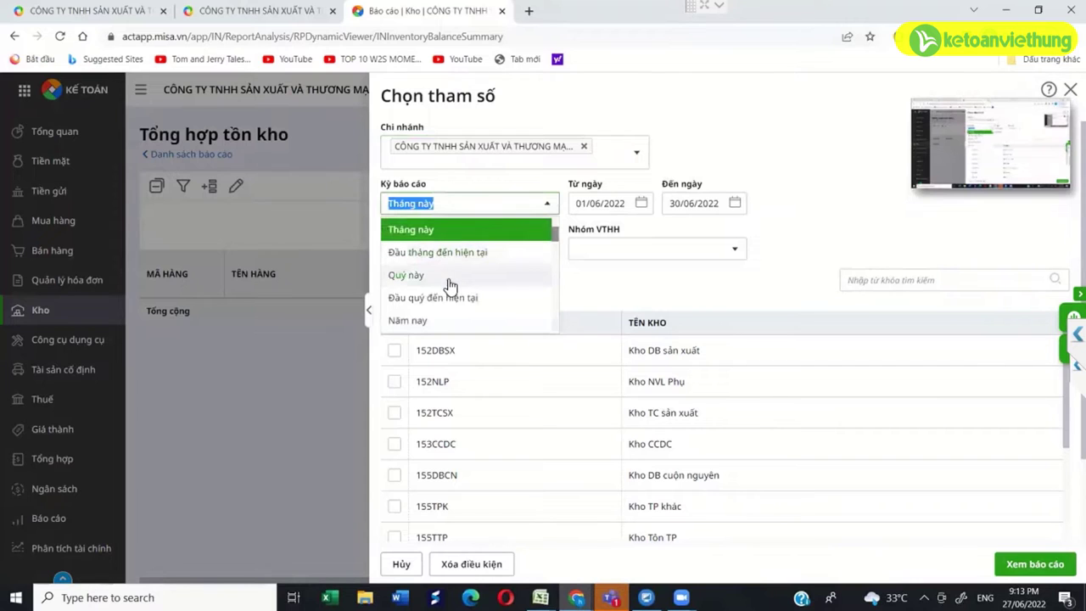
type("6")
key("Tab")
type("01/0")
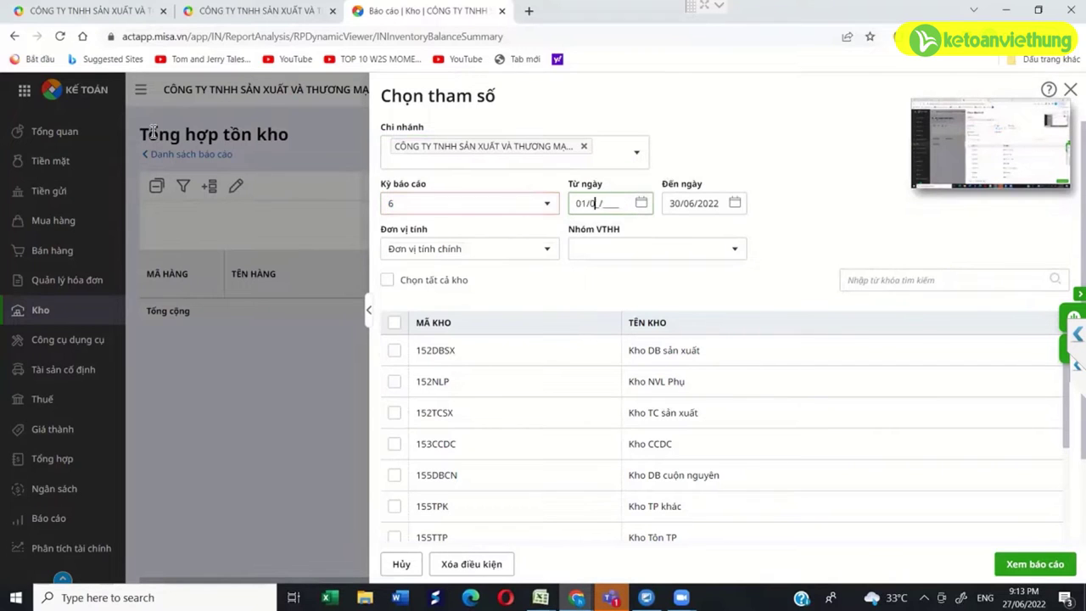
type("1/2022")
key("Tab")
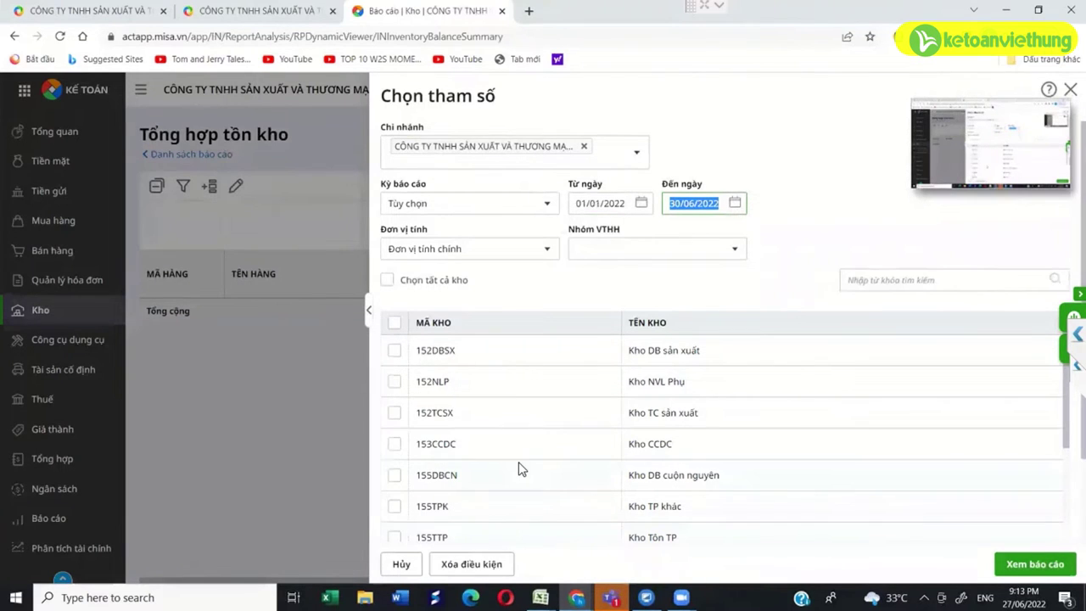
Select warehouses 155DBCN, 155TPK and 155TTP, and generate the inventory summary report.
scroll(520, 467, "down", 5)
scroll(518, 463, "down", 2)
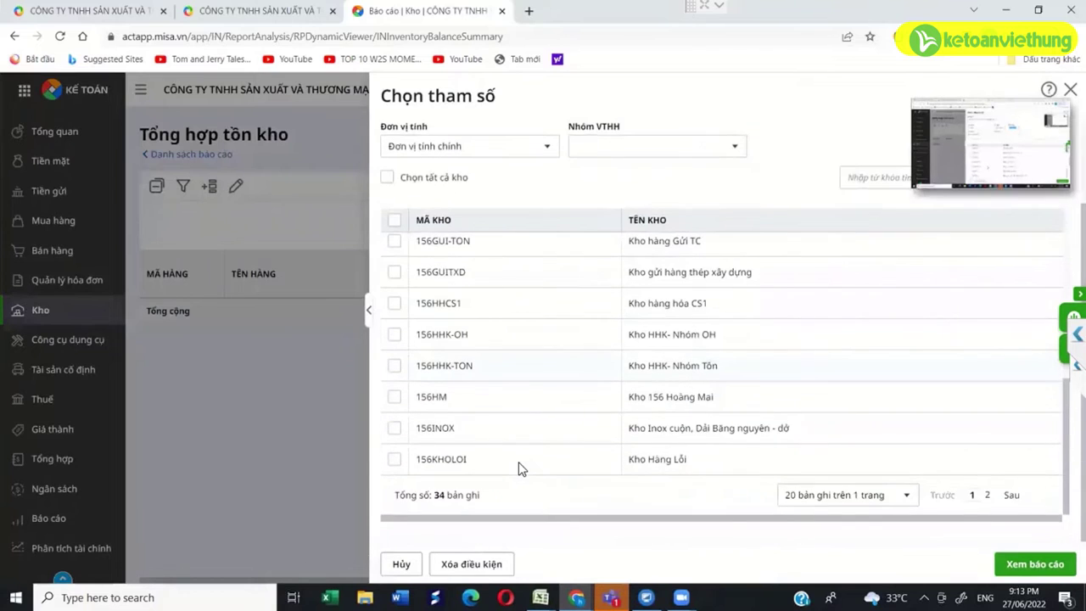
scroll(518, 461, "up", 5)
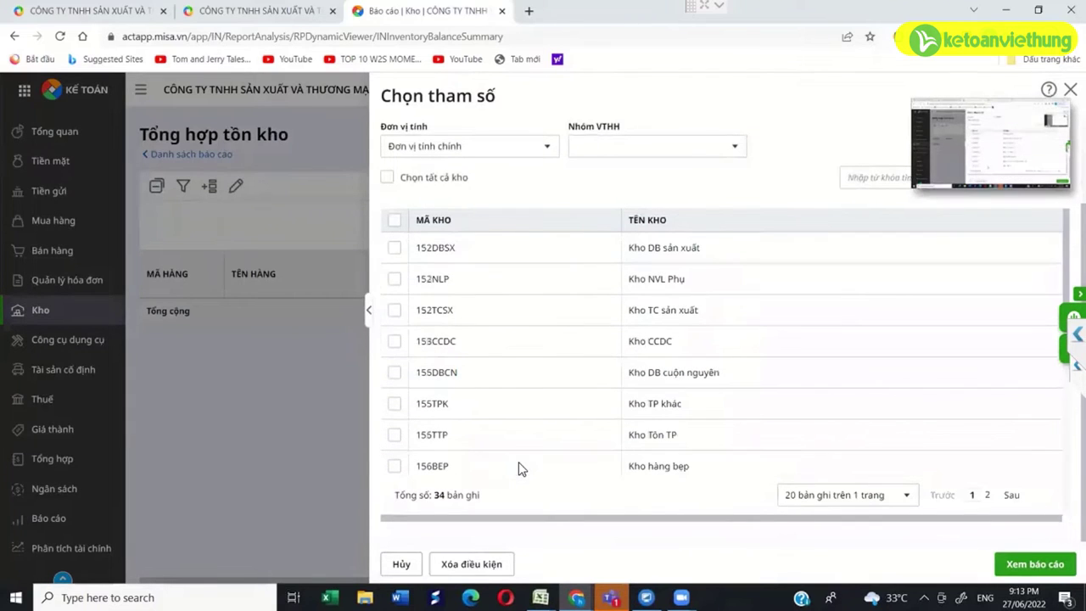
left_click(394, 406)
left_click(395, 374)
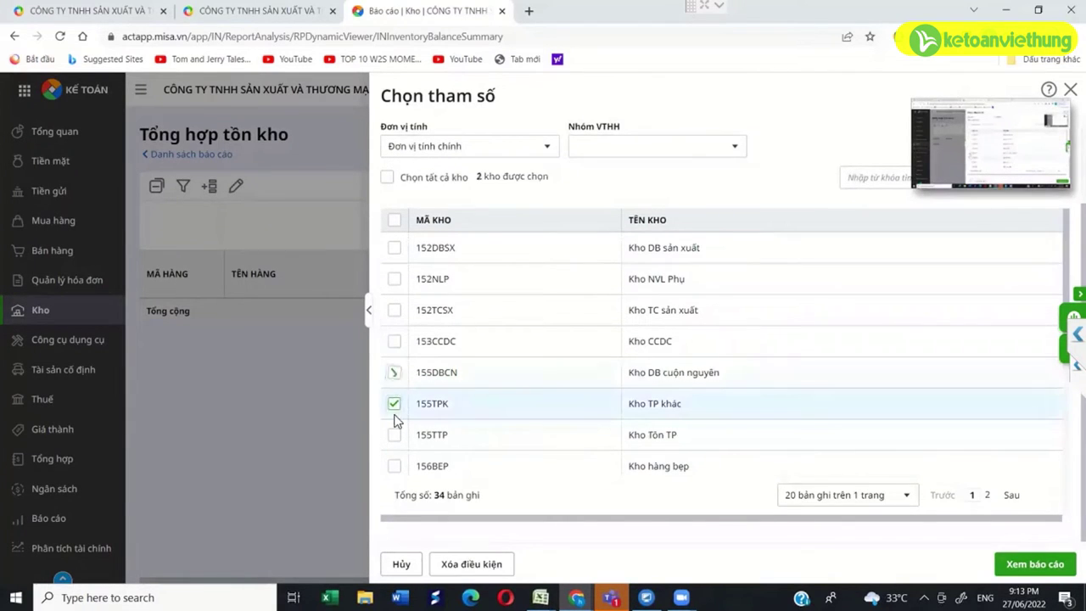
left_click(395, 435)
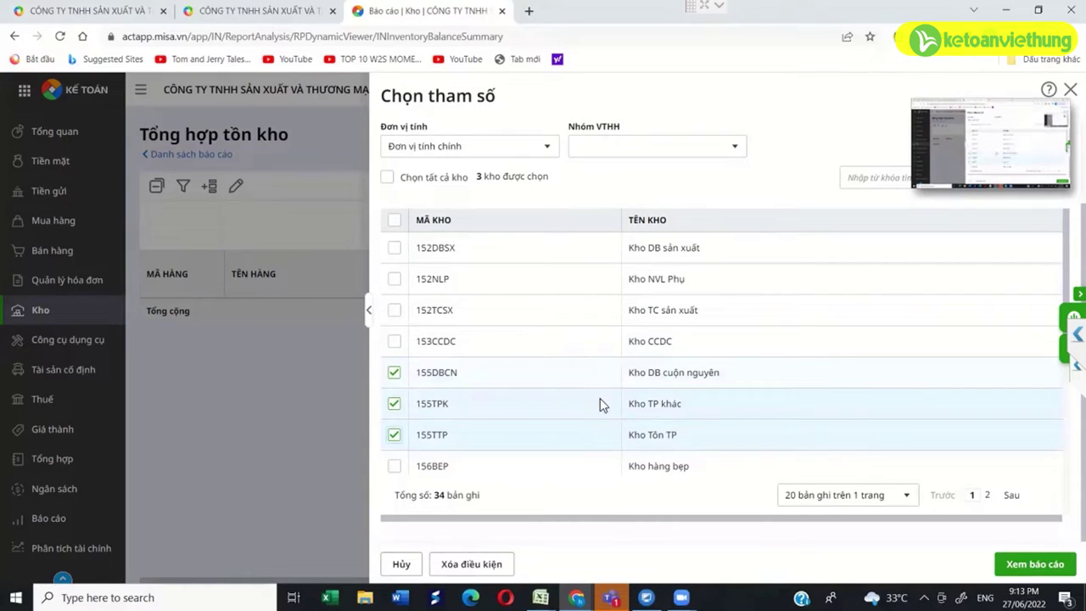
left_click(1025, 567)
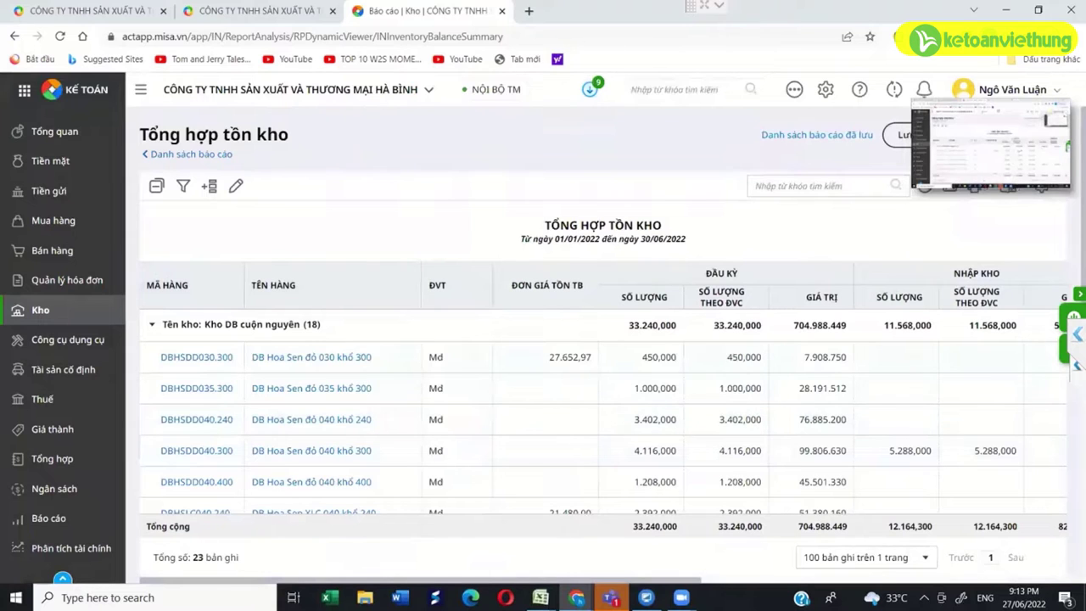
Minimise the UltraViewer panels covering the edge of the report.
left_click(1077, 334)
left_click(1050, 222)
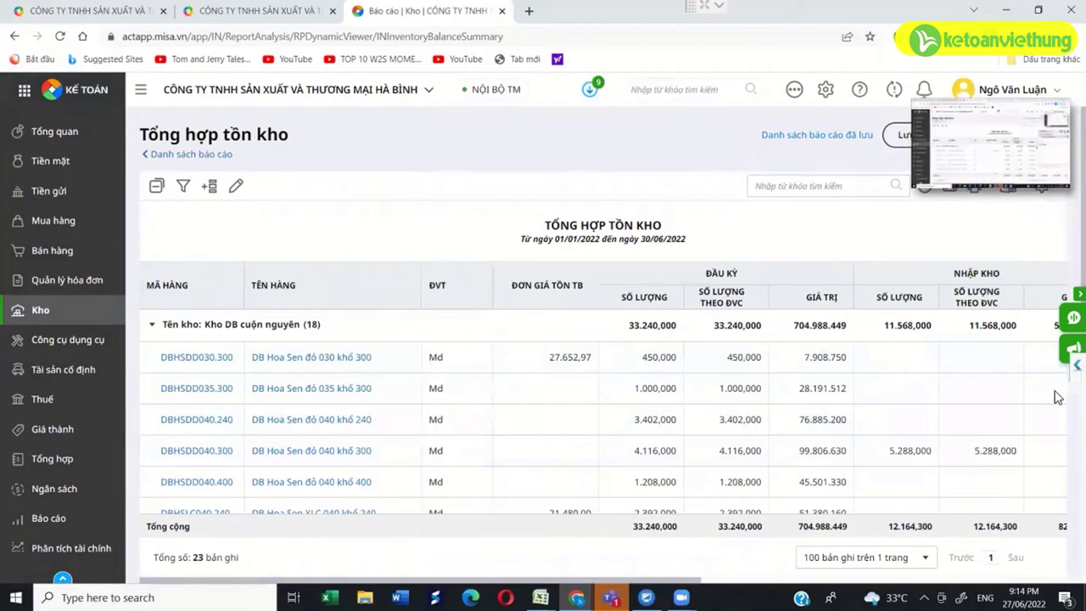
left_click(1077, 365)
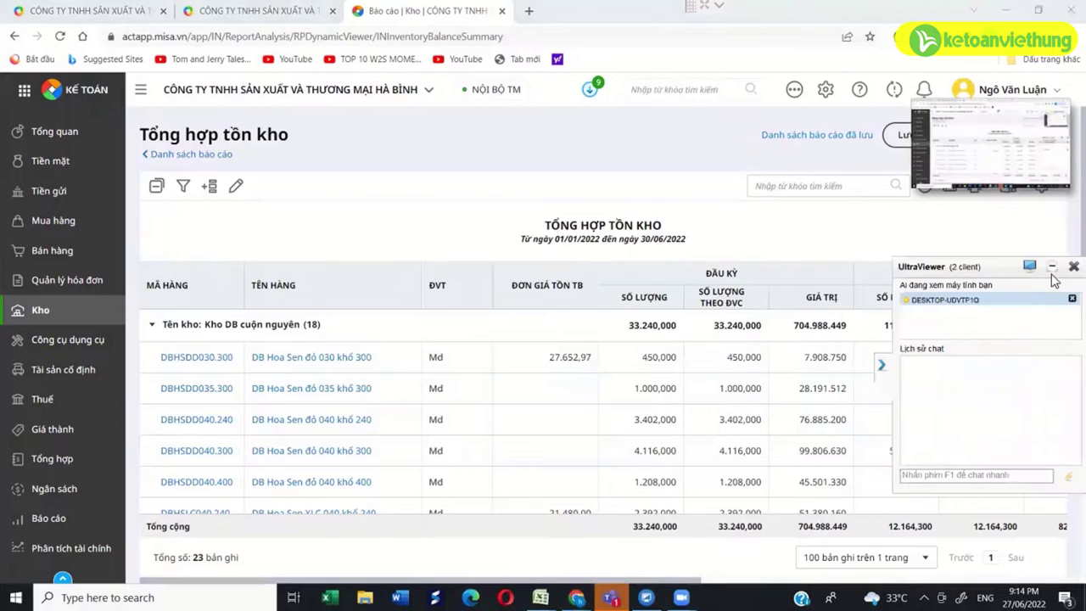
left_click(1048, 273)
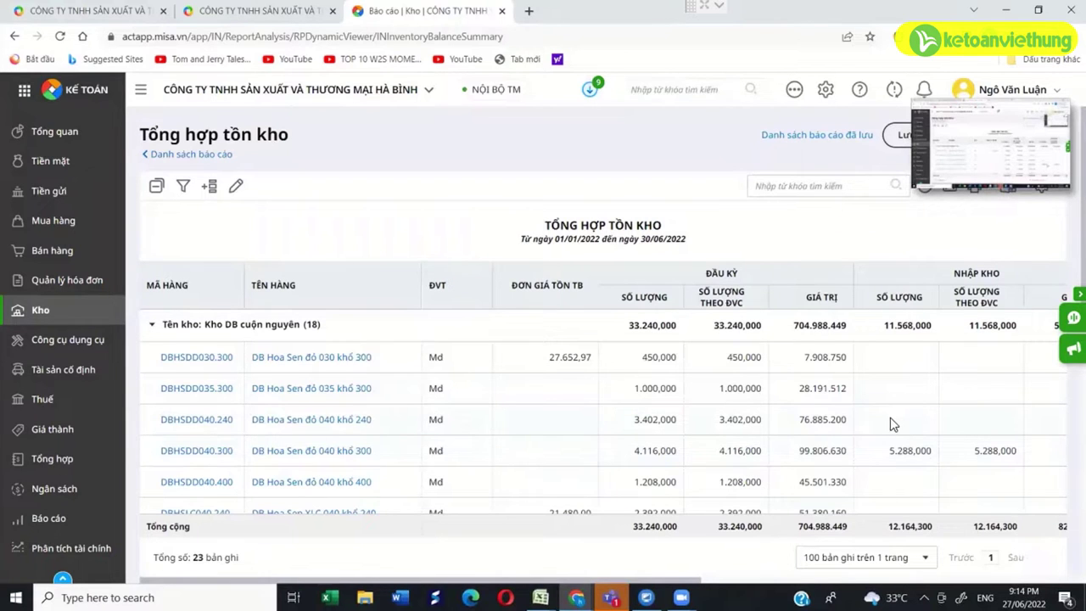
Examine the received, issued and closing quantities of DB Hoa Sen đỏ 040 khổ 300, and look through the other warehouse groups.
left_click_drag(704, 582, 772, 581)
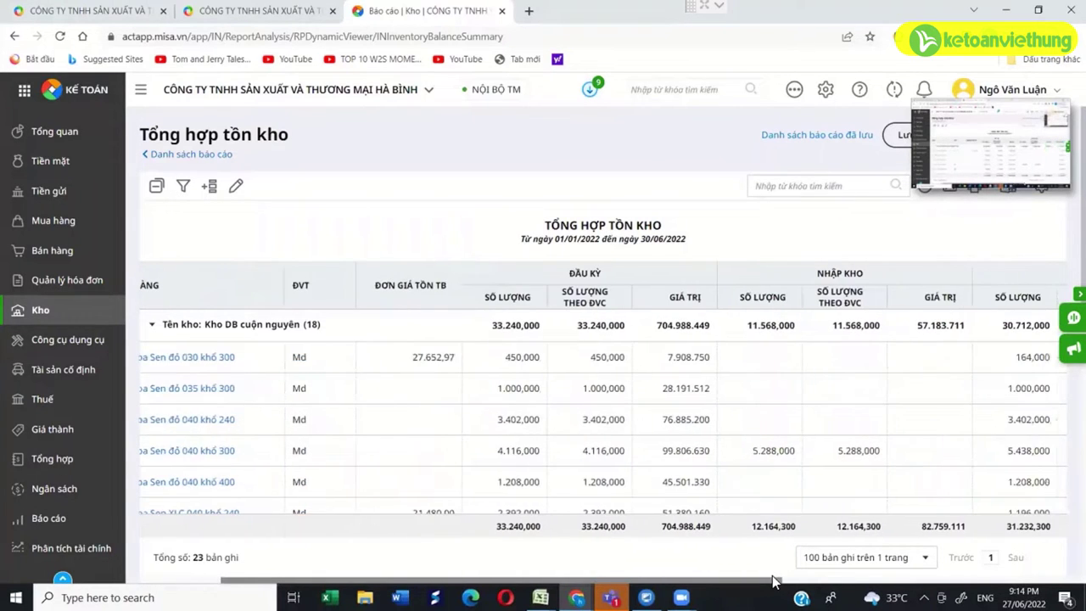
scroll(491, 492, "right", 5)
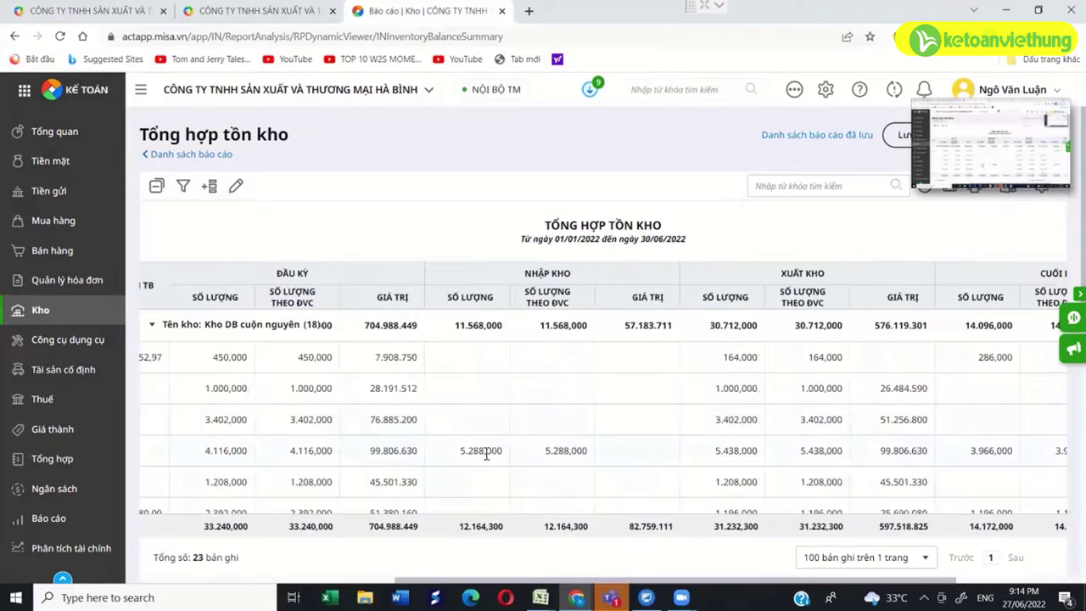
double_click(464, 451)
double_click(748, 453)
double_click(989, 453)
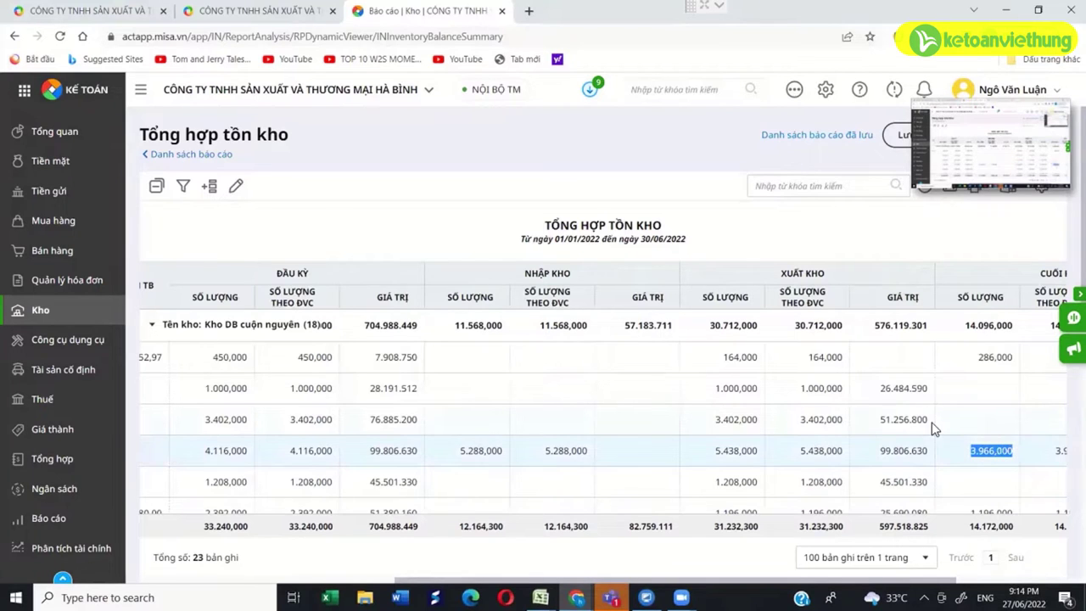
scroll(918, 424, "down", 6)
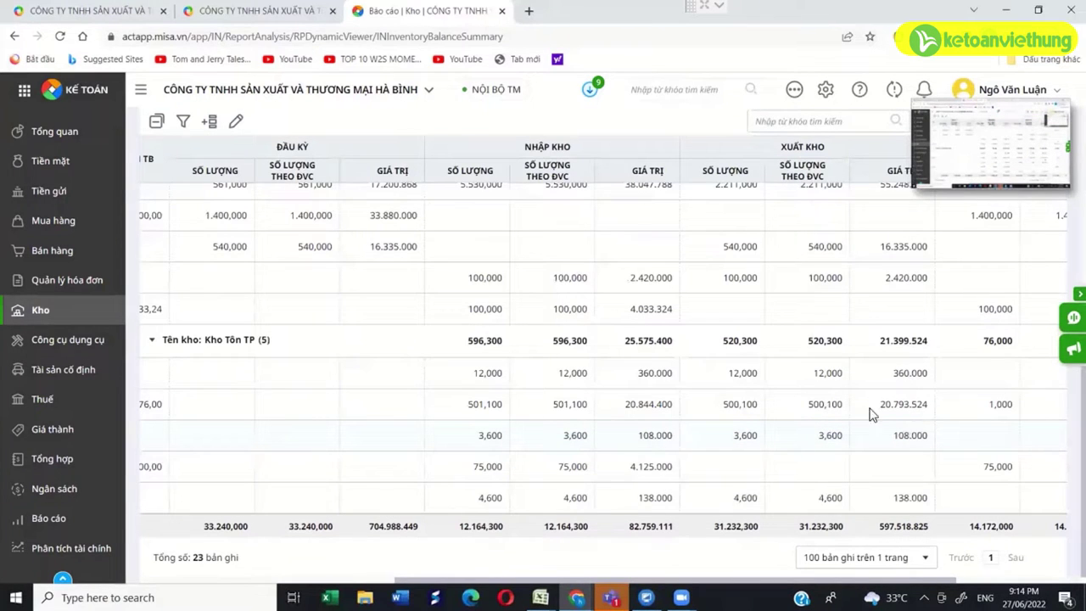
scroll(691, 282, "up", 6)
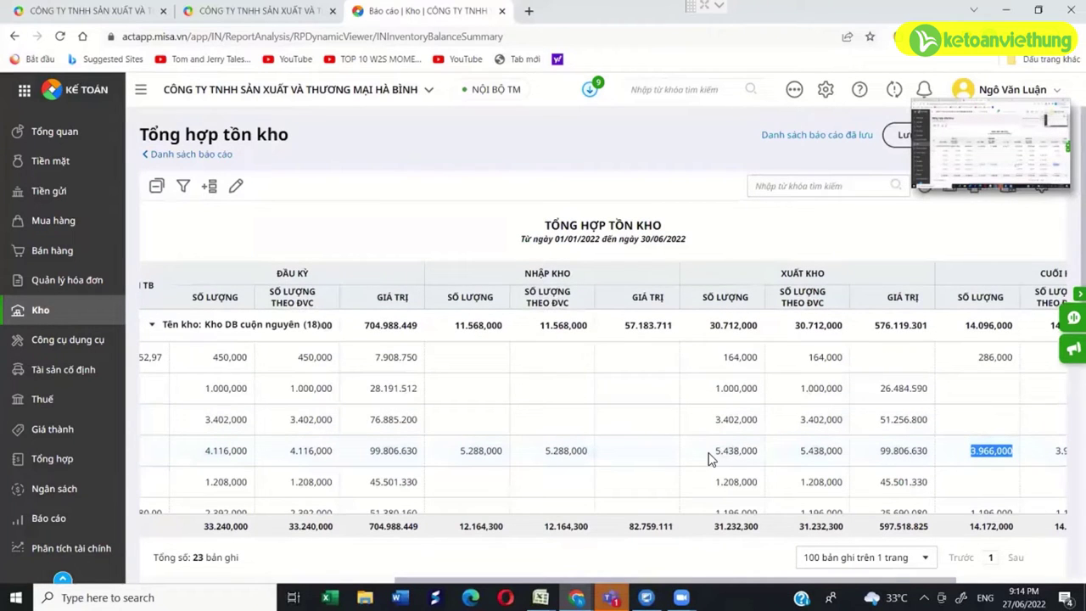
Compare the opening, received, issued and closing quantities in the DB Hoa Sen đỏ 040 khổ 300 row.
left_click_drag(710, 458, 764, 458)
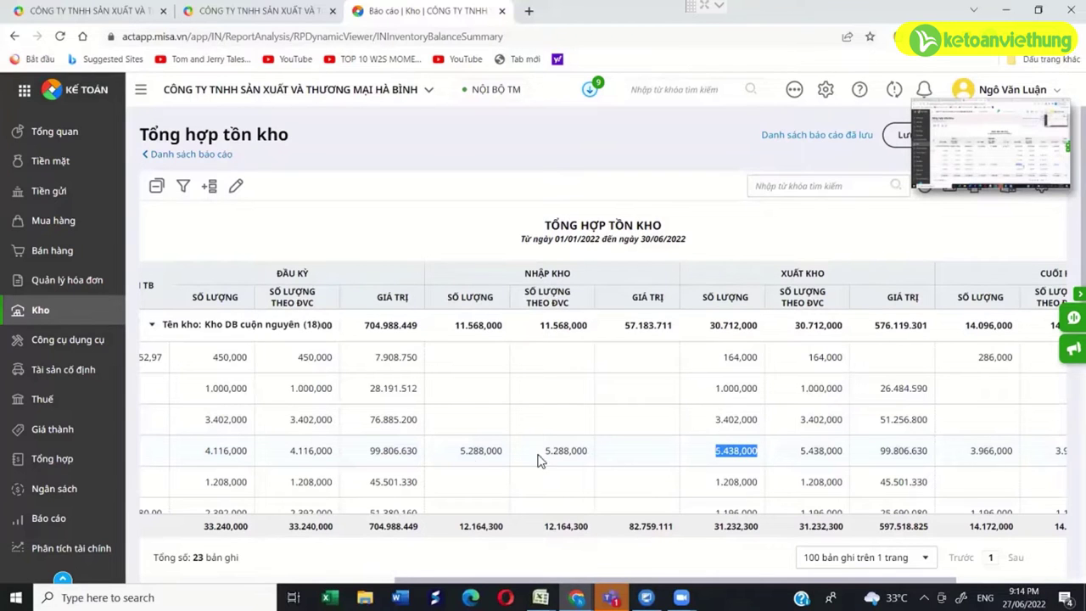
left_click_drag(455, 455, 503, 467)
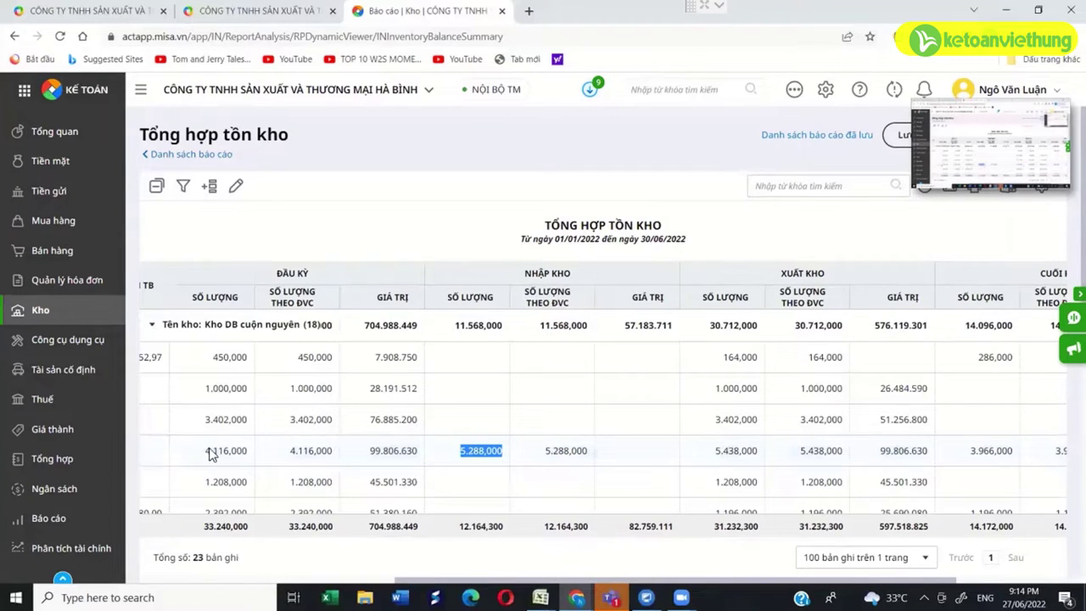
left_click_drag(209, 454, 261, 454)
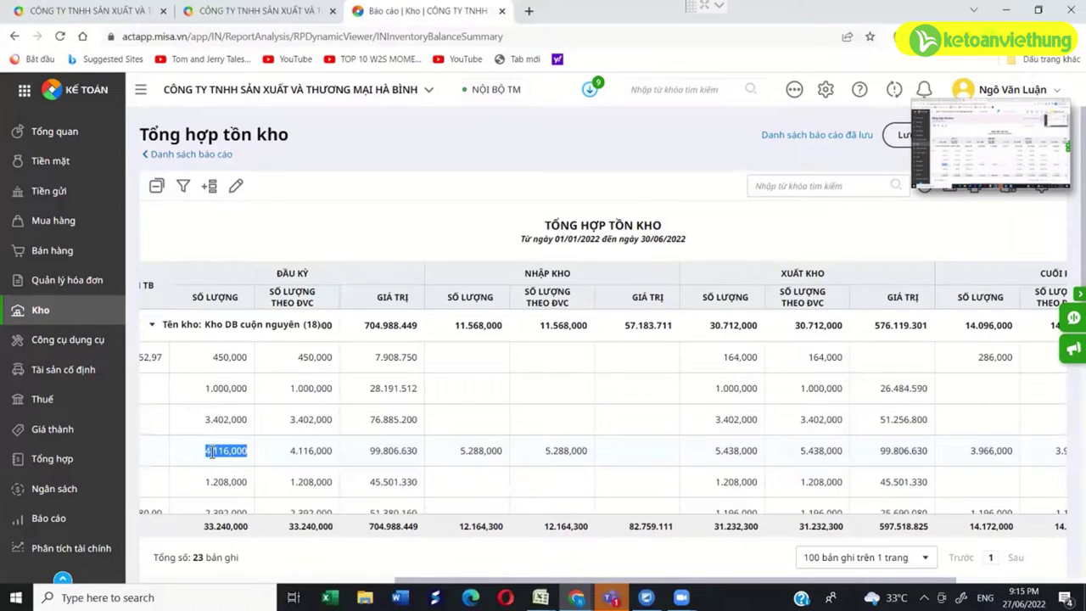
left_click_drag(455, 455, 501, 459)
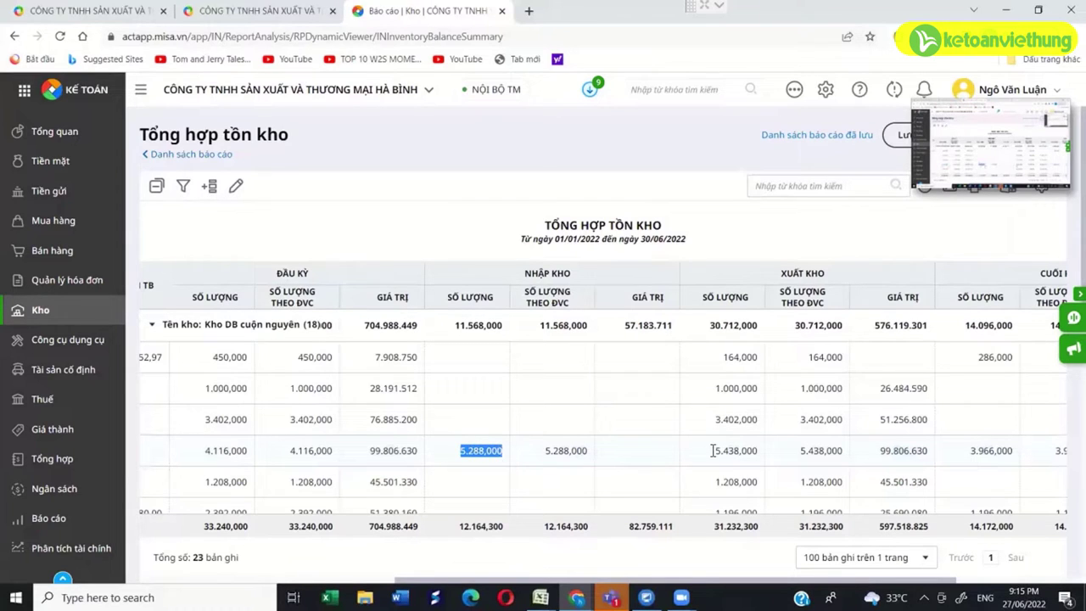
left_click_drag(713, 452, 758, 453)
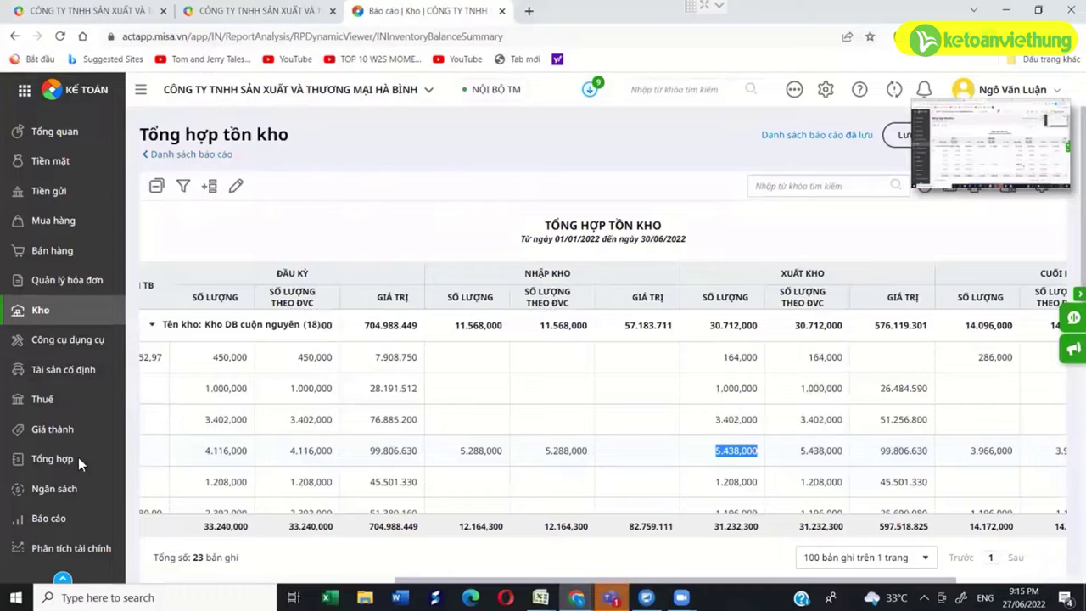
left_click_drag(206, 451, 246, 450)
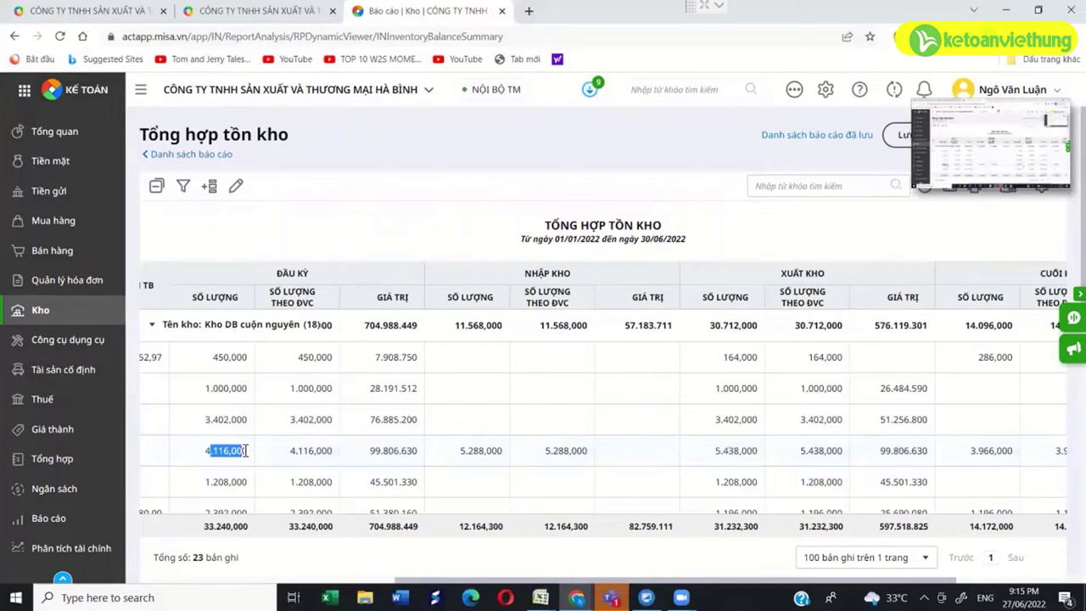
left_click_drag(460, 451, 502, 459)
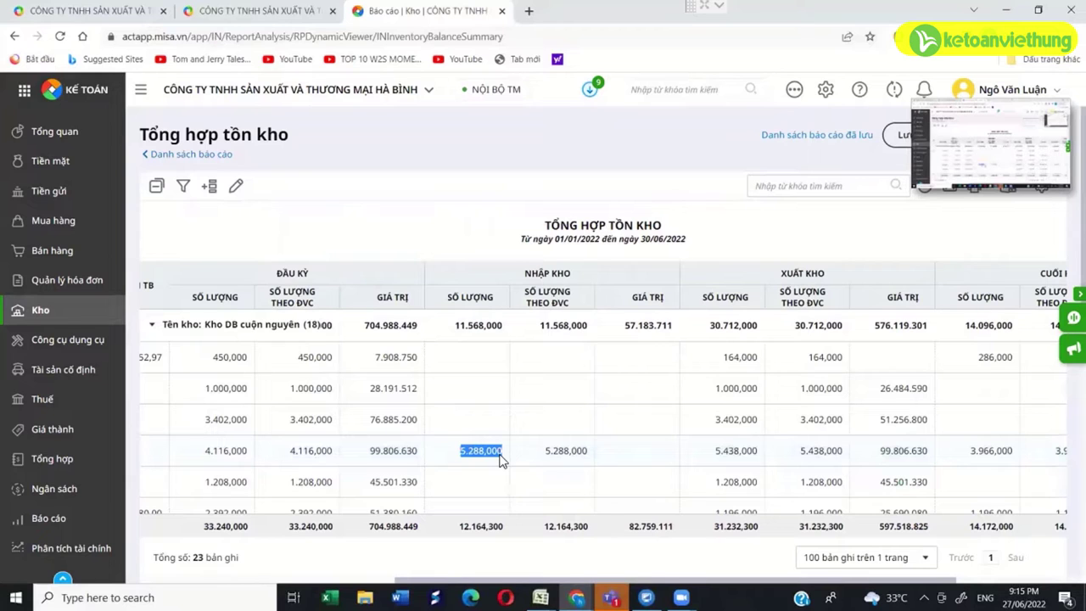
double_click(969, 454)
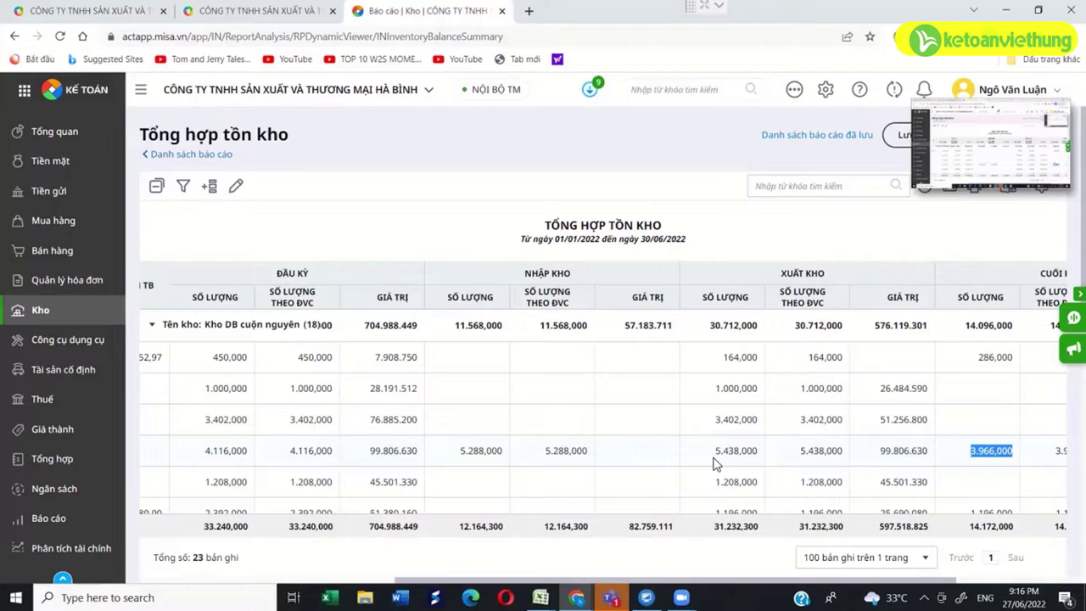
double_click(741, 456)
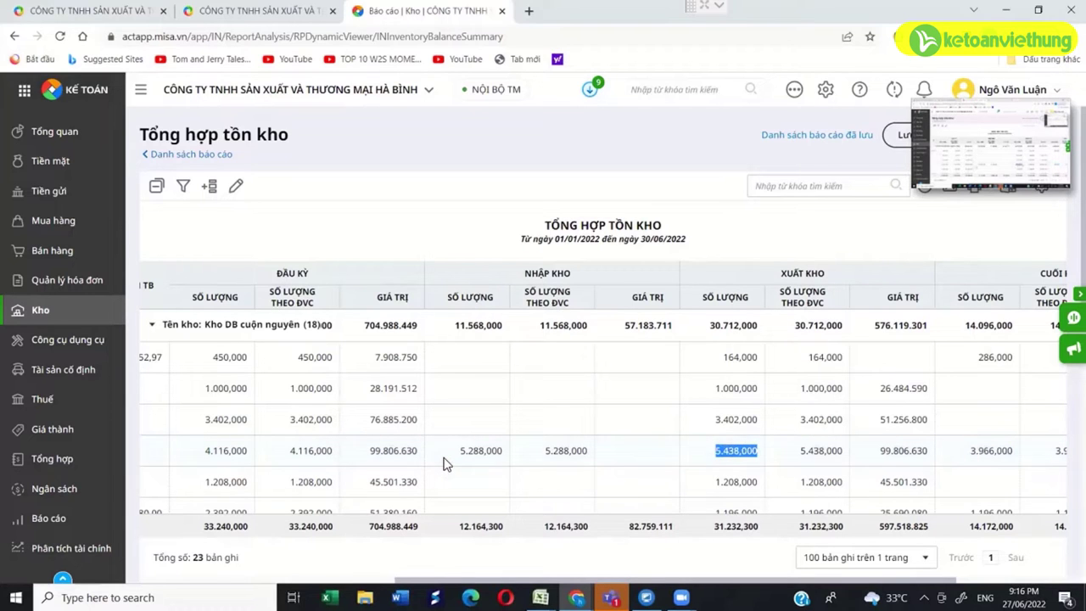
double_click(480, 452)
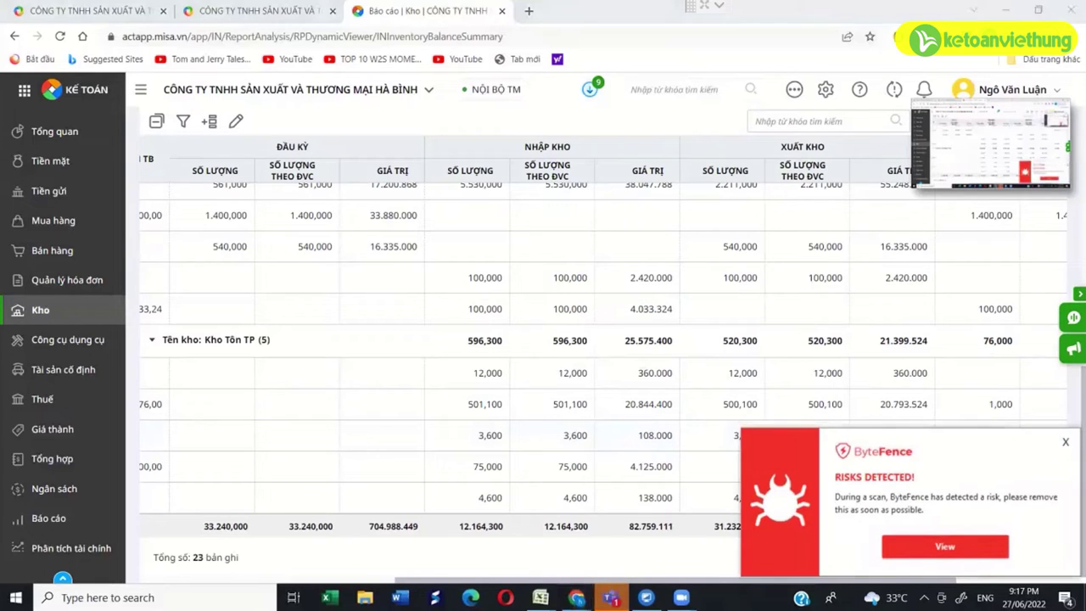
Dismiss the ByteFence alert and open the 06/06/2022 production order for Thuận Phát from the Kho module's Lệnh sản xuất list.
left_click(1065, 441)
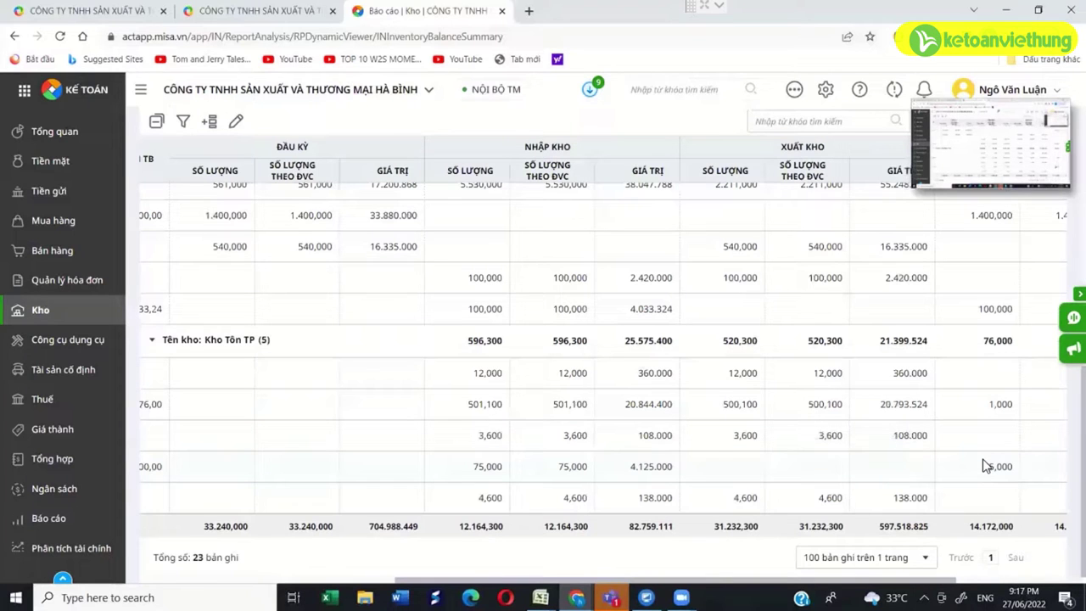
left_click(67, 309)
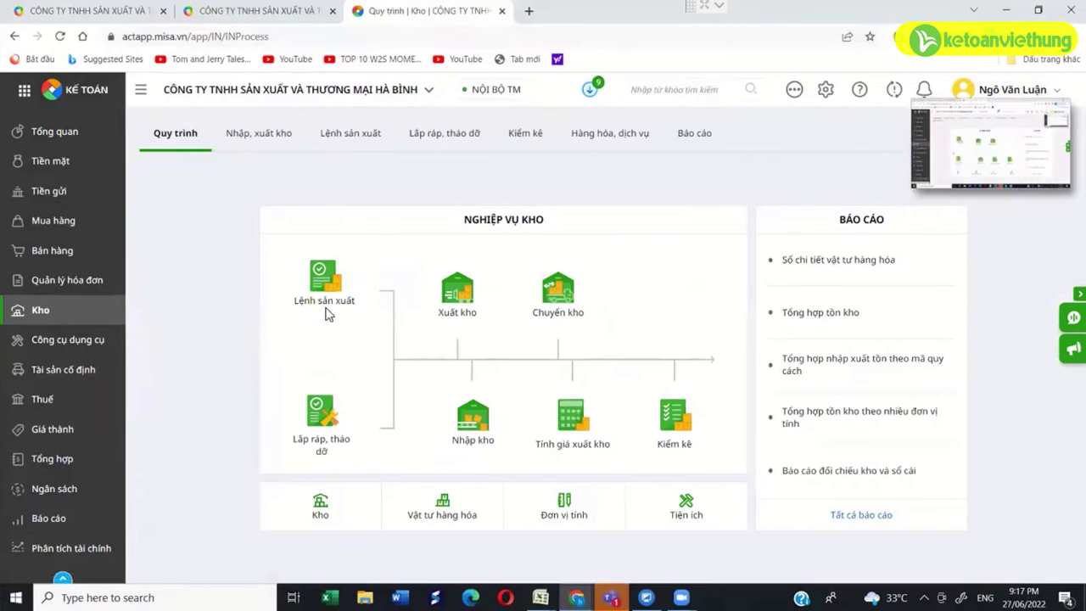
left_click(336, 135)
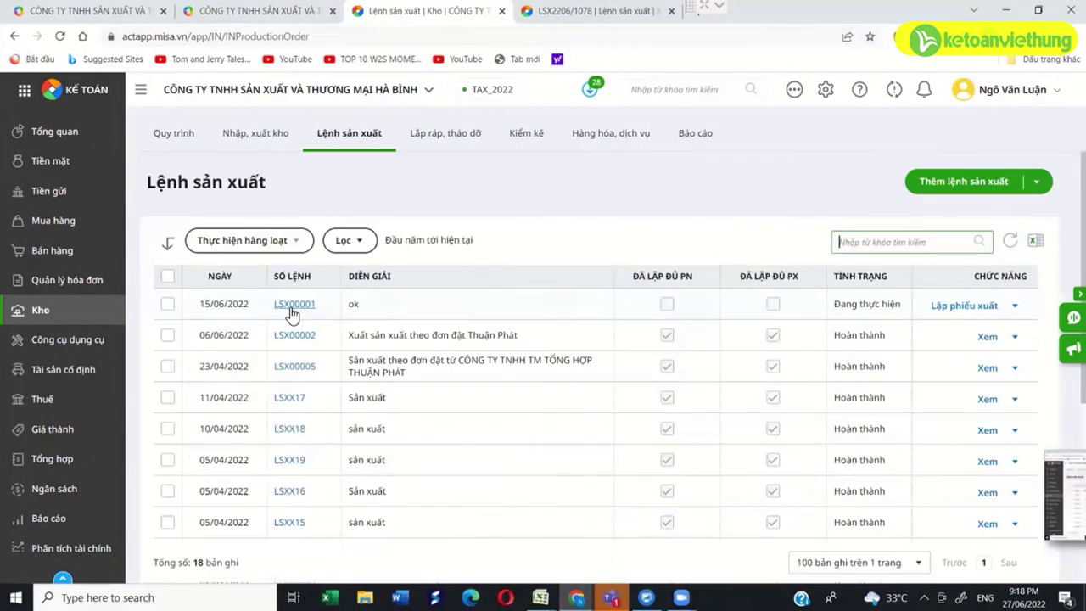
left_click(296, 335)
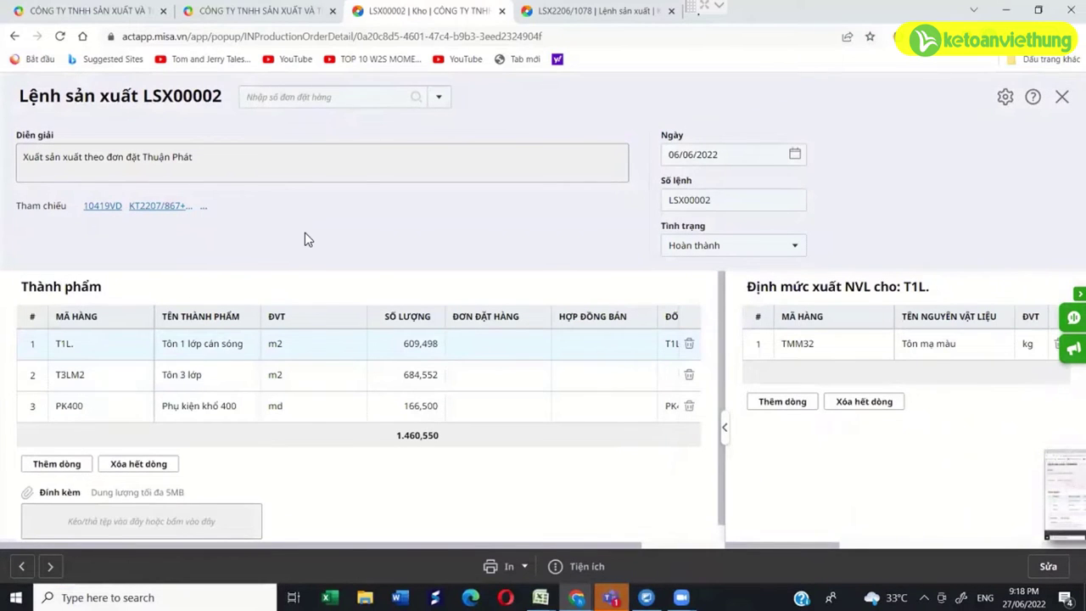
Check the quantity of finished product T1L. in the production order and open its first referenced warehouse receipt.
left_click(395, 347)
left_click_drag(405, 346, 421, 348)
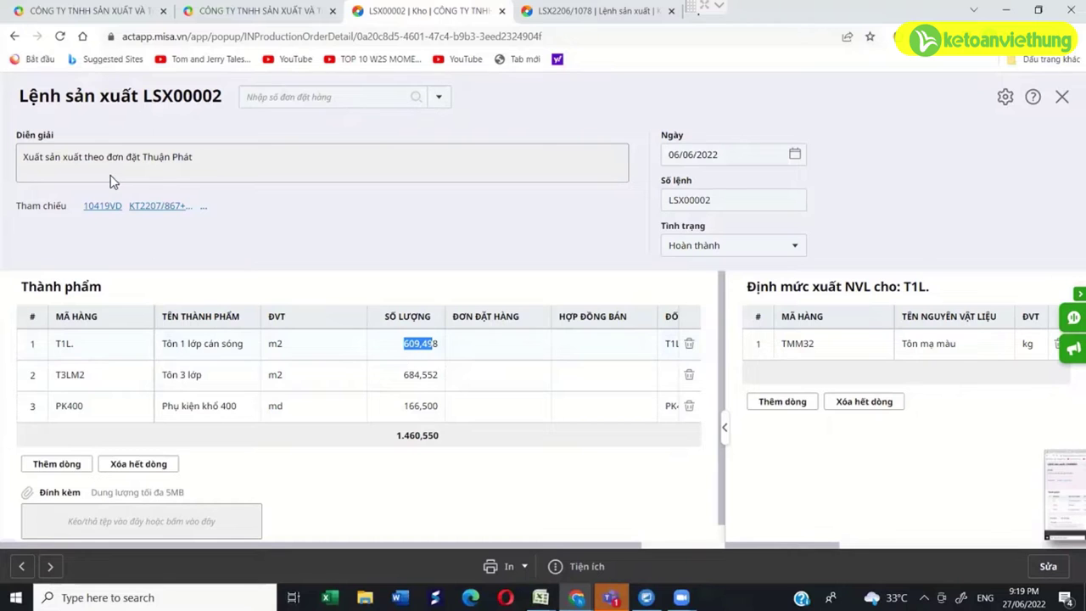
left_click(94, 207)
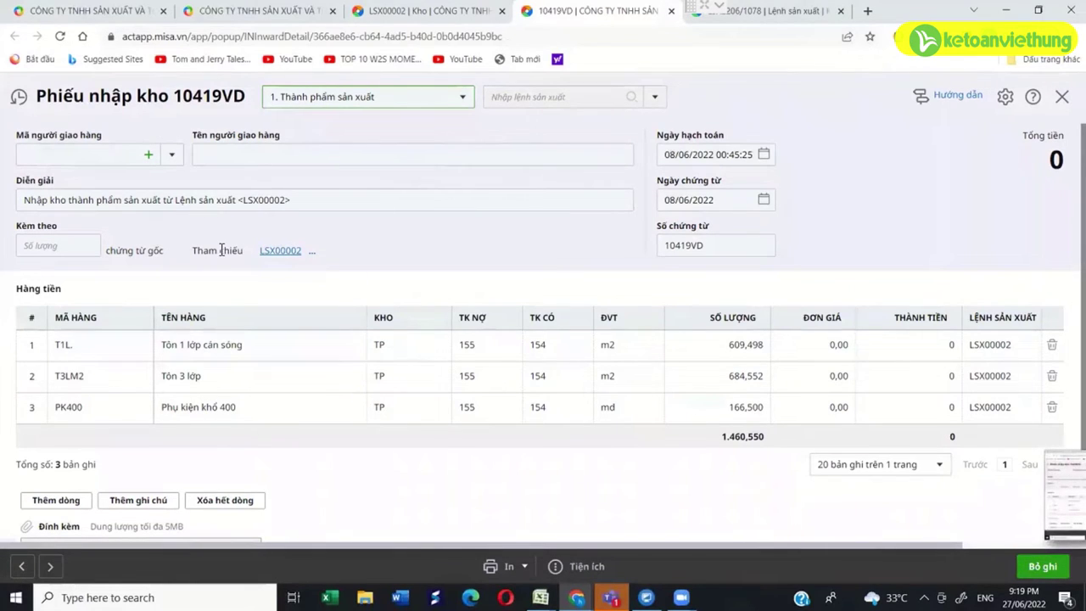
Close the warehouse receipt, reopen the 06/06/2022 production order for Thuận Phát and open its referenced warehouse issue voucher.
left_click(1062, 96)
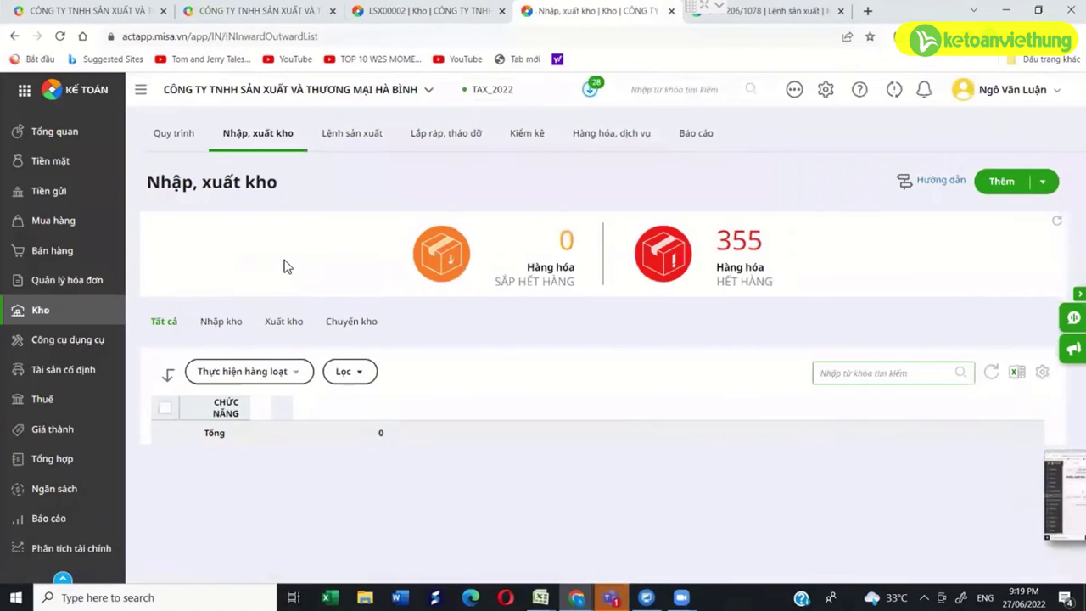
left_click(356, 136)
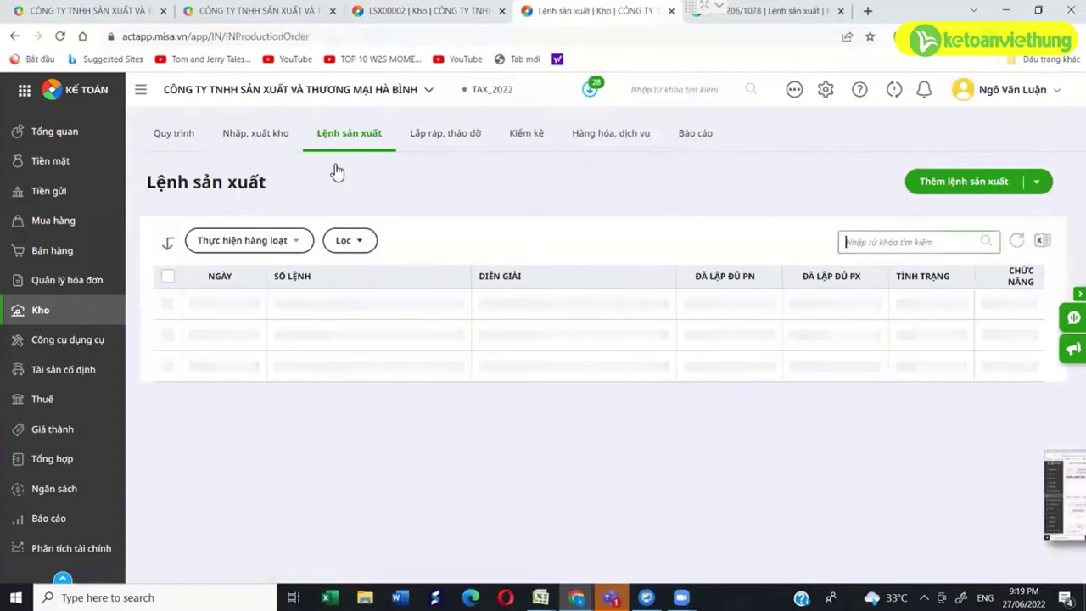
left_click(293, 338)
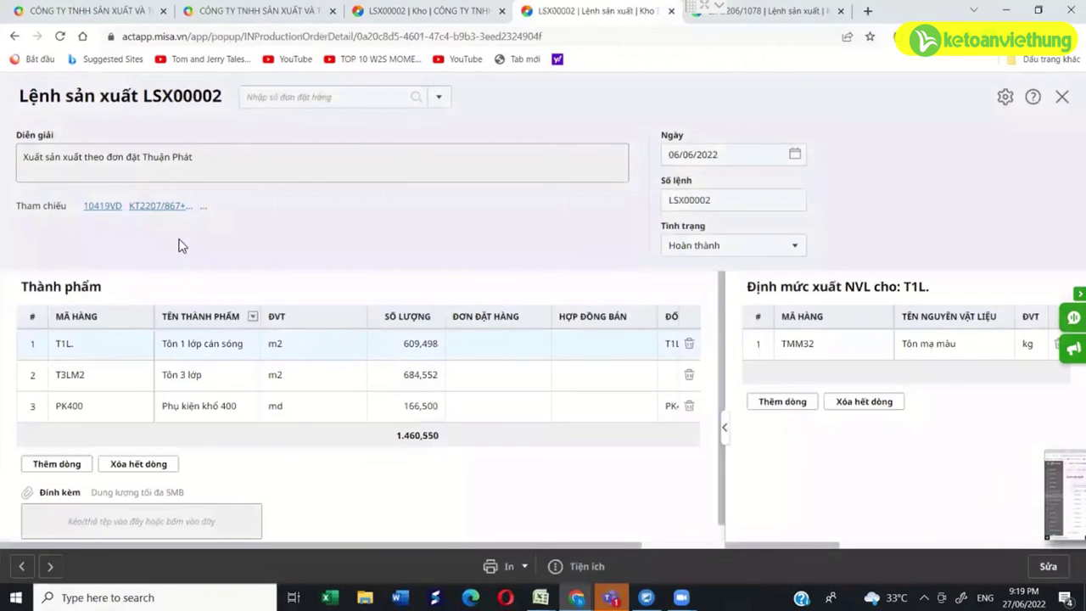
left_click(160, 206)
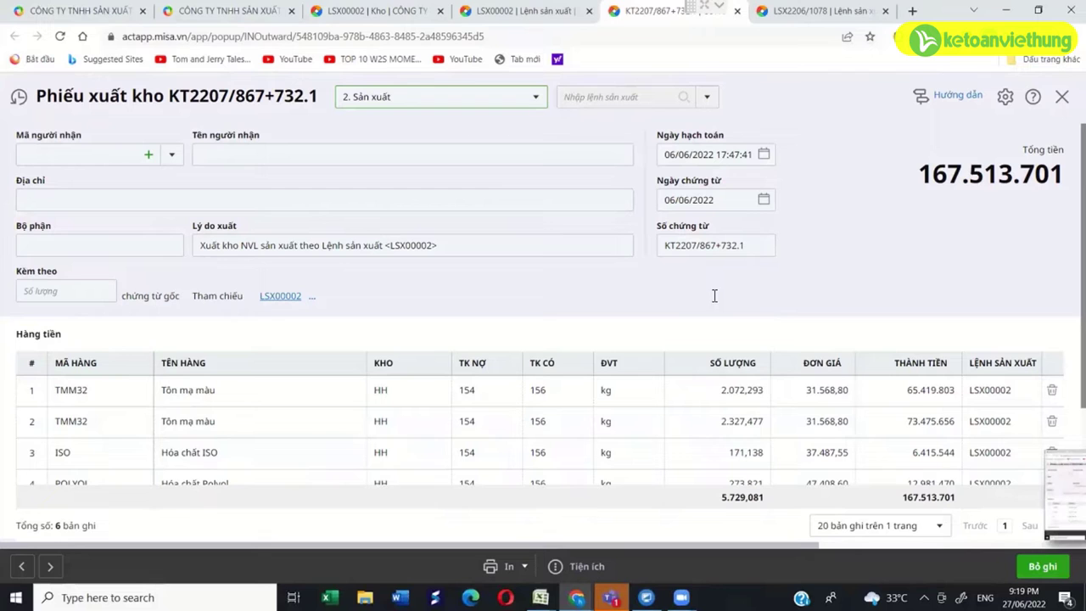
Close the issue voucher, check the name and quantity of finished product T1L. in the production order, and close the order.
left_click(1062, 96)
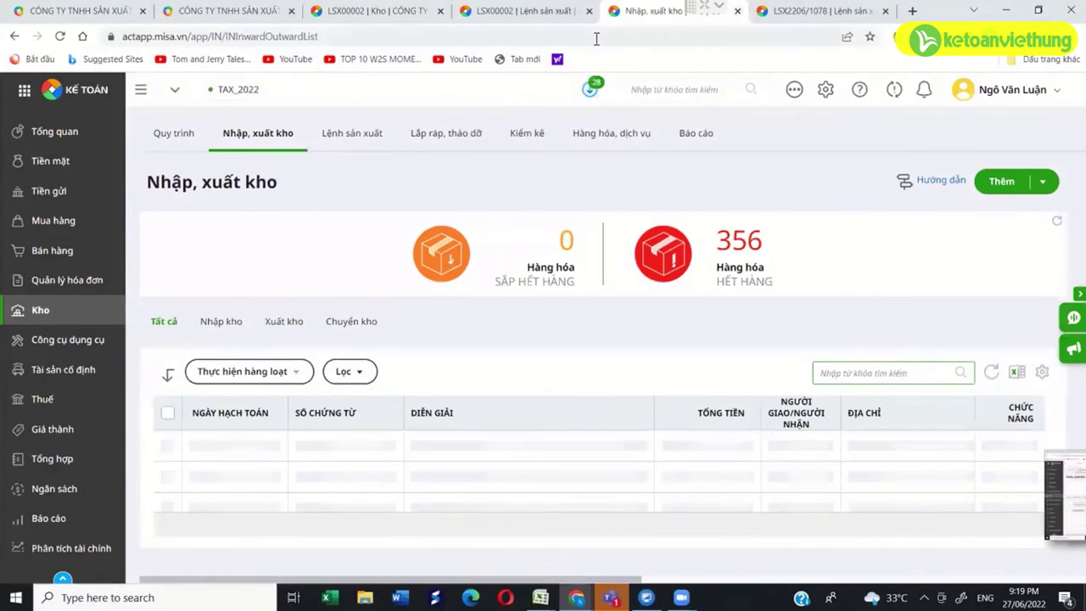
key("ctrl+w")
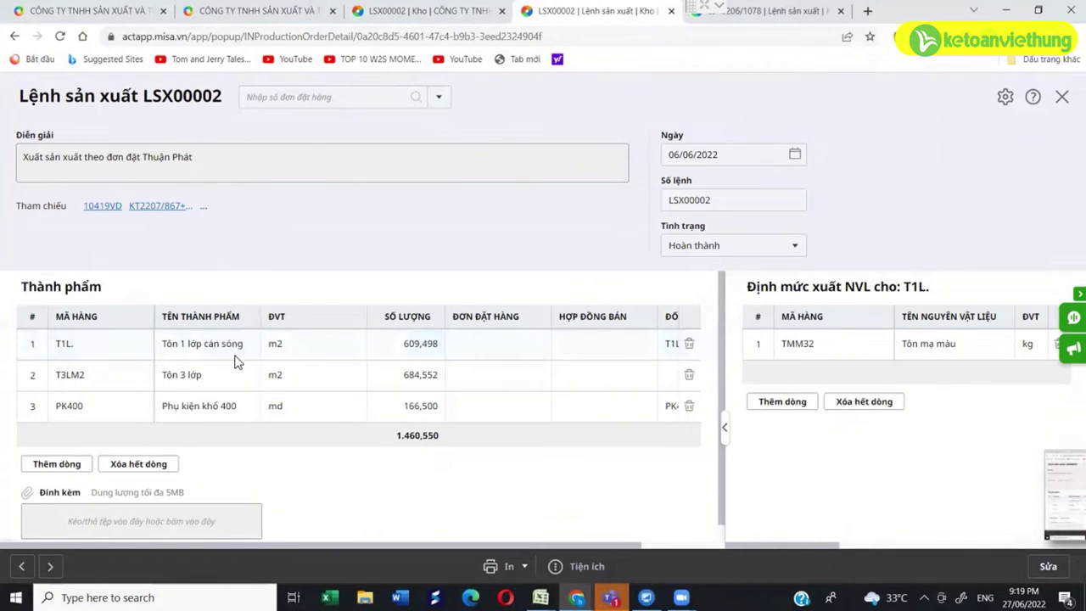
left_click_drag(183, 343, 246, 345)
left_click_drag(406, 343, 446, 349)
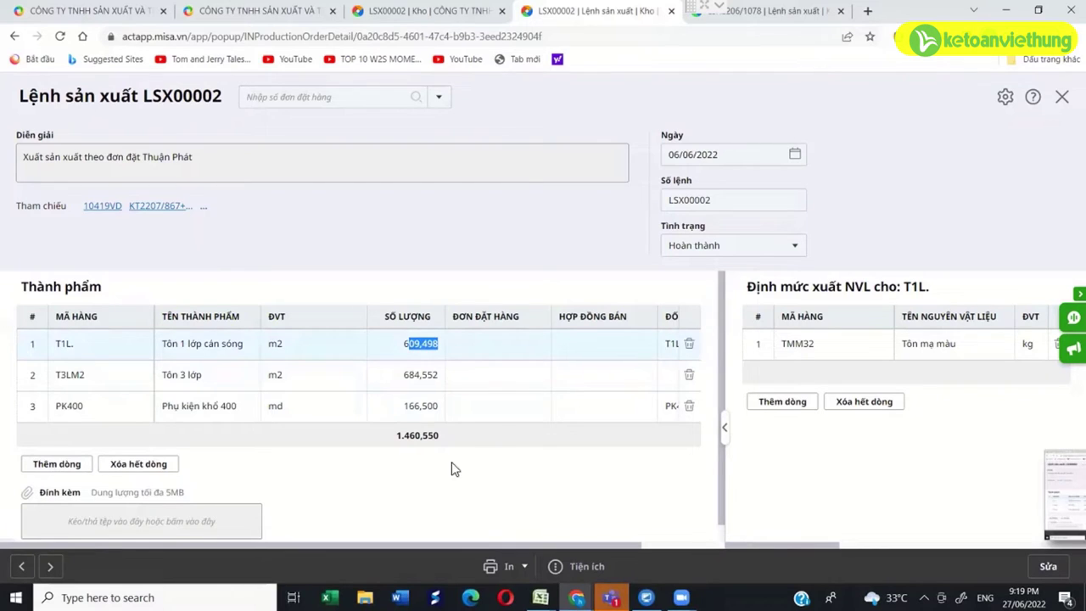
scroll(451, 468, "down", 2)
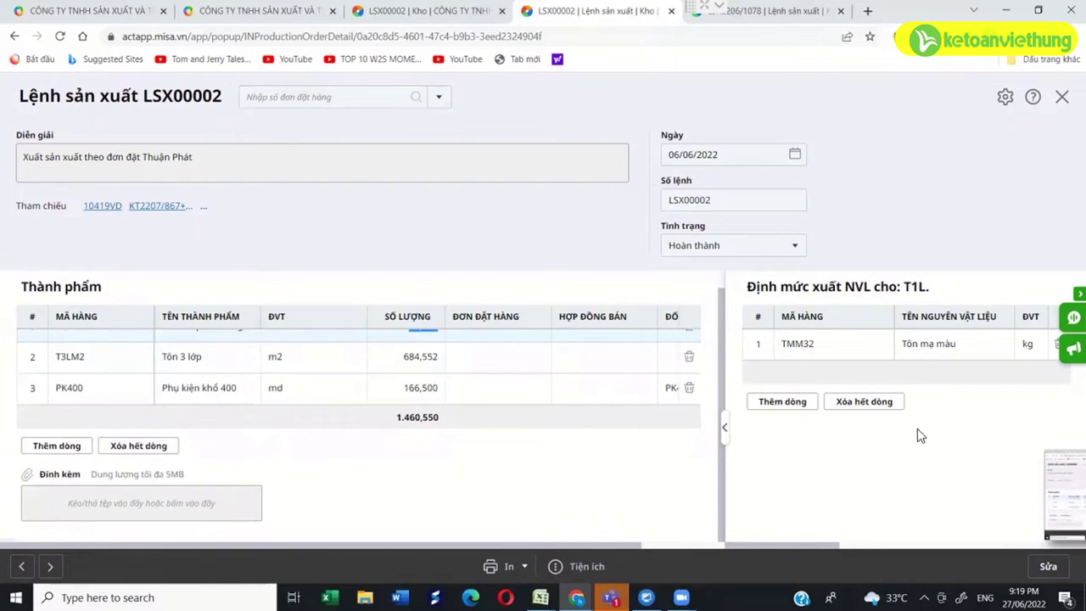
scroll(531, 381, "up", 2)
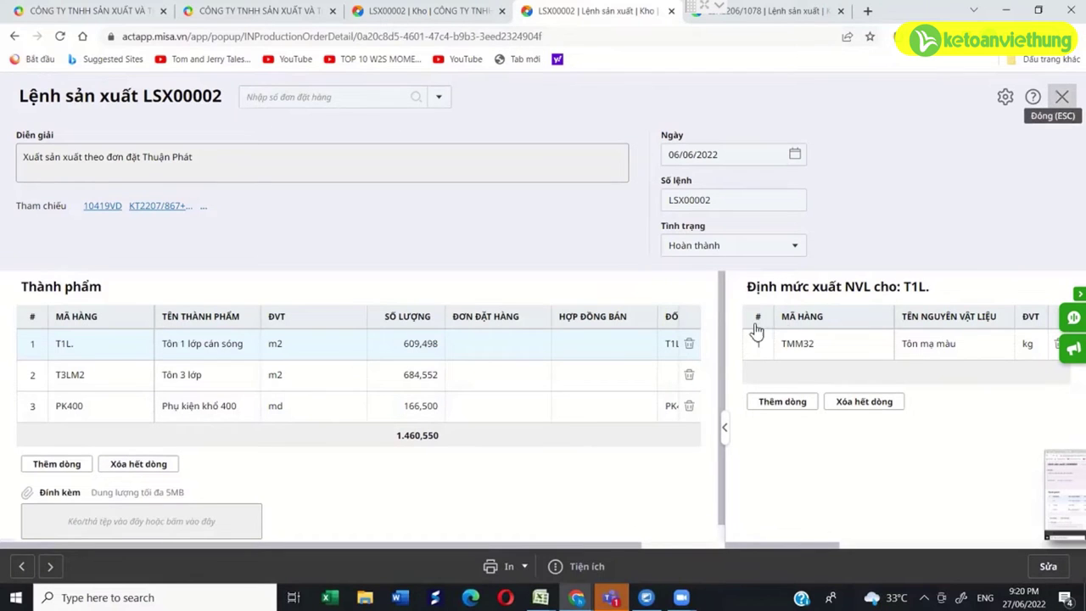
key("Escape")
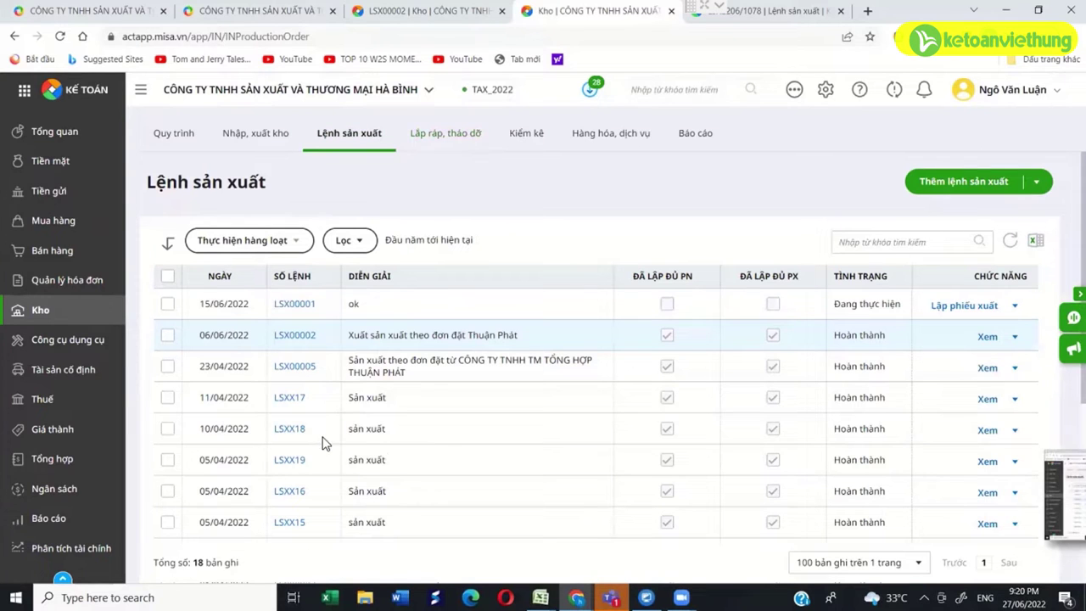
Open the Sổ chi tiết vật tư hàng hóa report from the Kho module and set its start date to 01/01/2022.
left_click(254, 134)
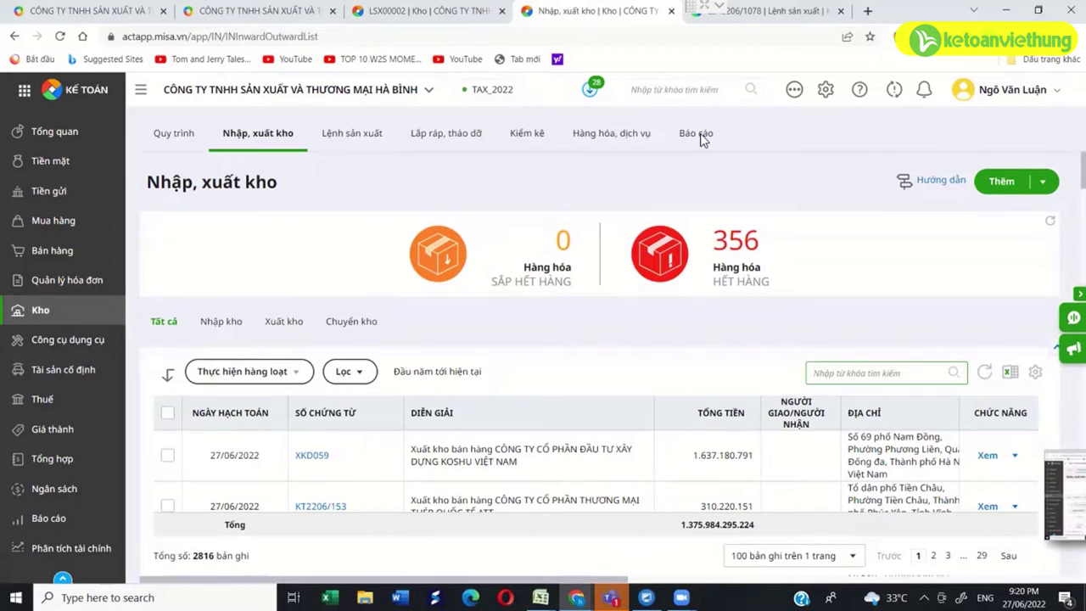
left_click(695, 134)
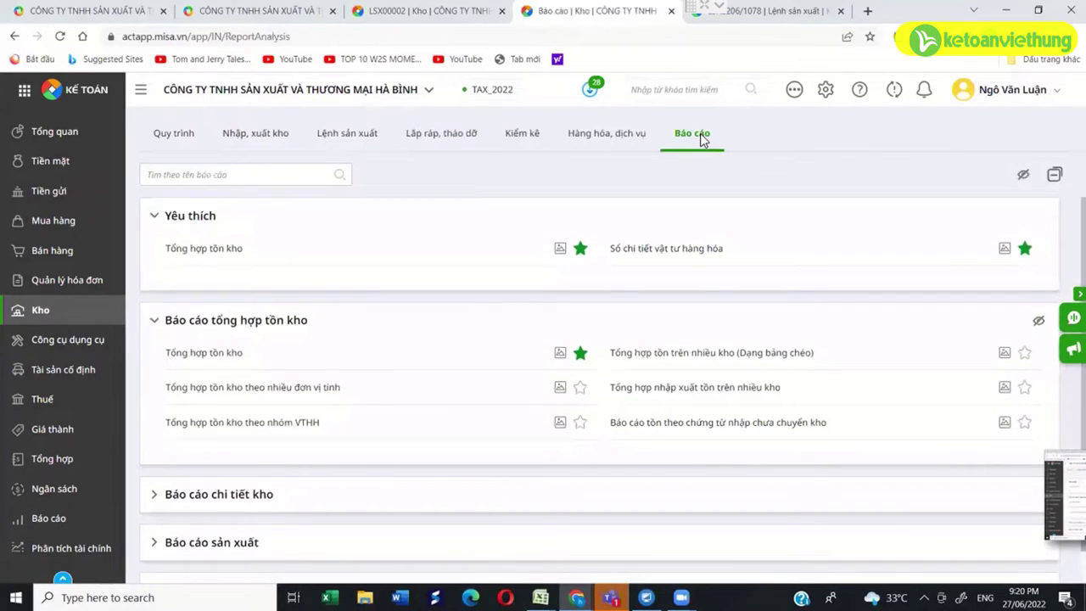
left_click(660, 253)
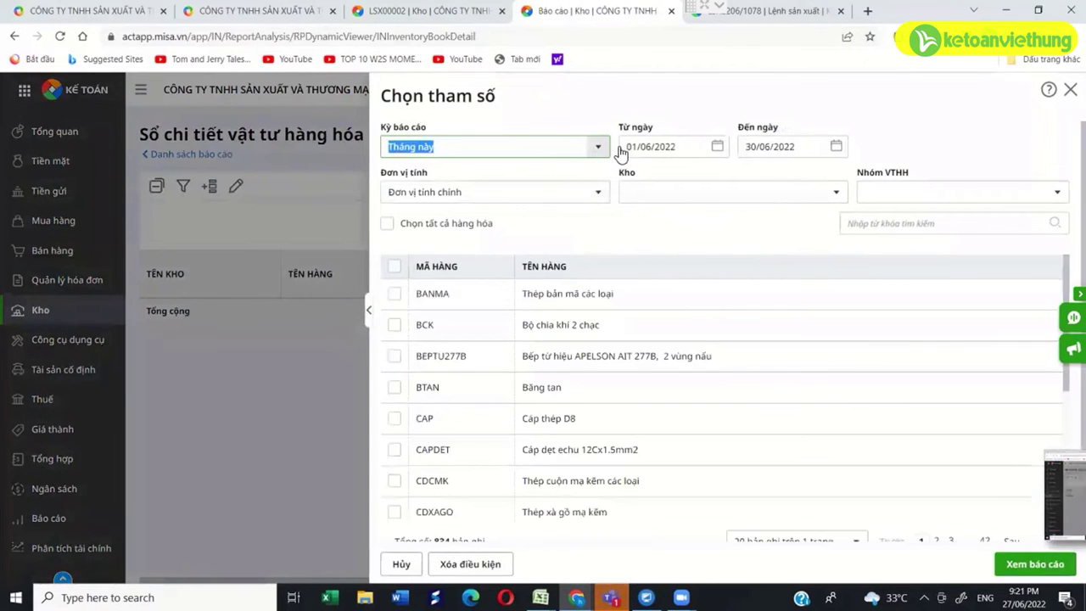
left_click(632, 148)
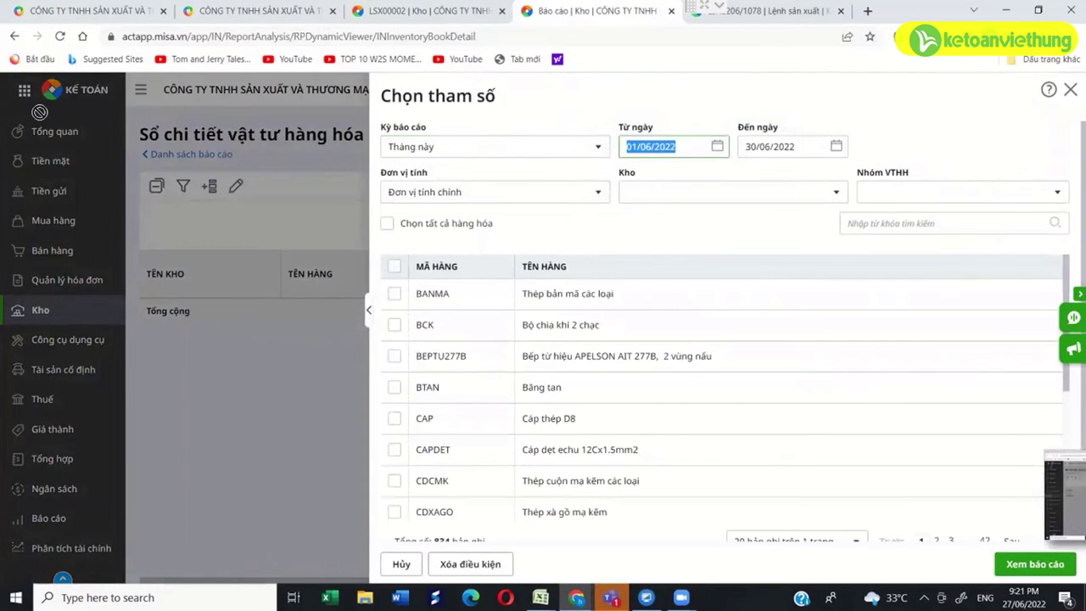
type("01/01/2022")
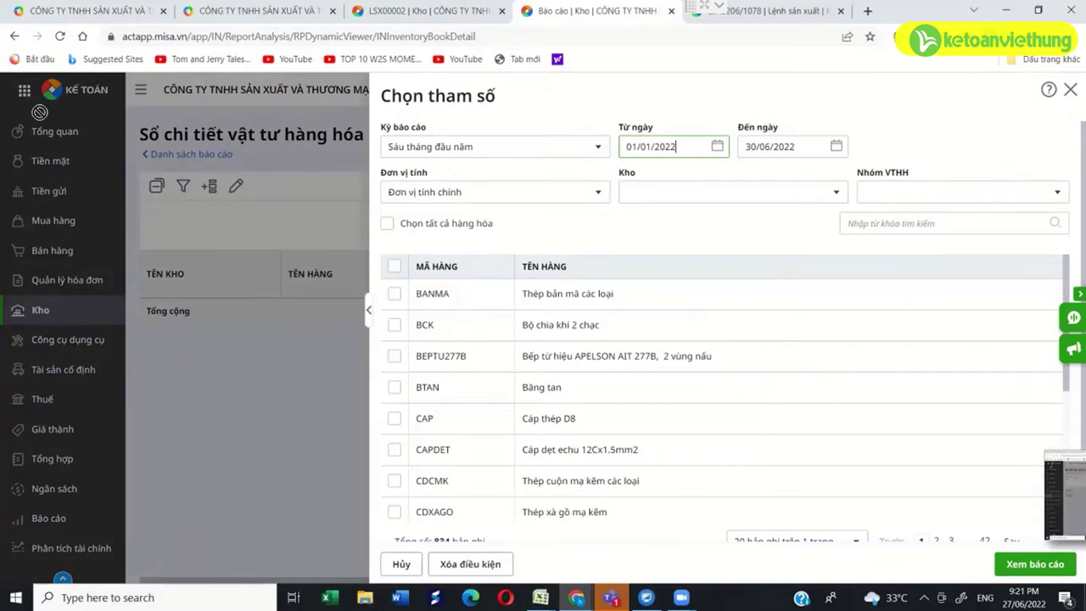
Add Kho NVL (152) as the report's warehouse, include all goods and generate the report.
left_click(834, 193)
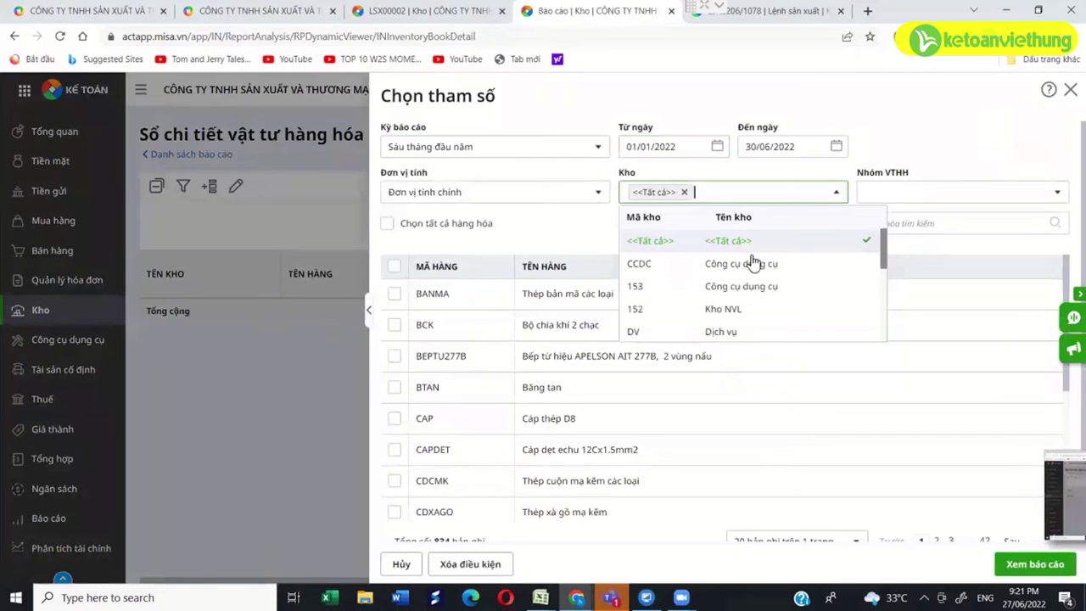
left_click(717, 311)
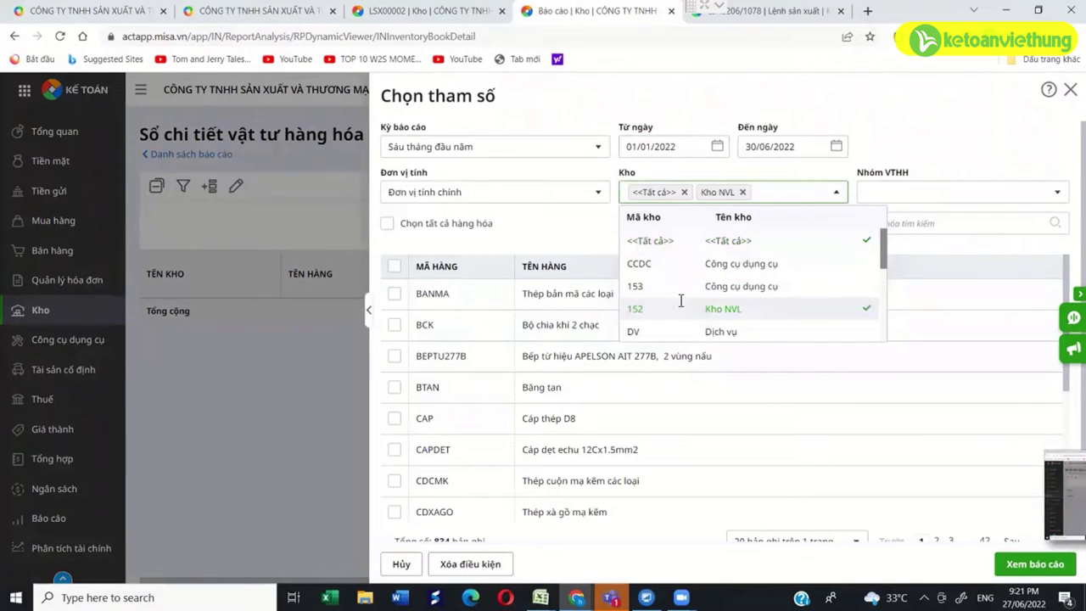
left_click(651, 314)
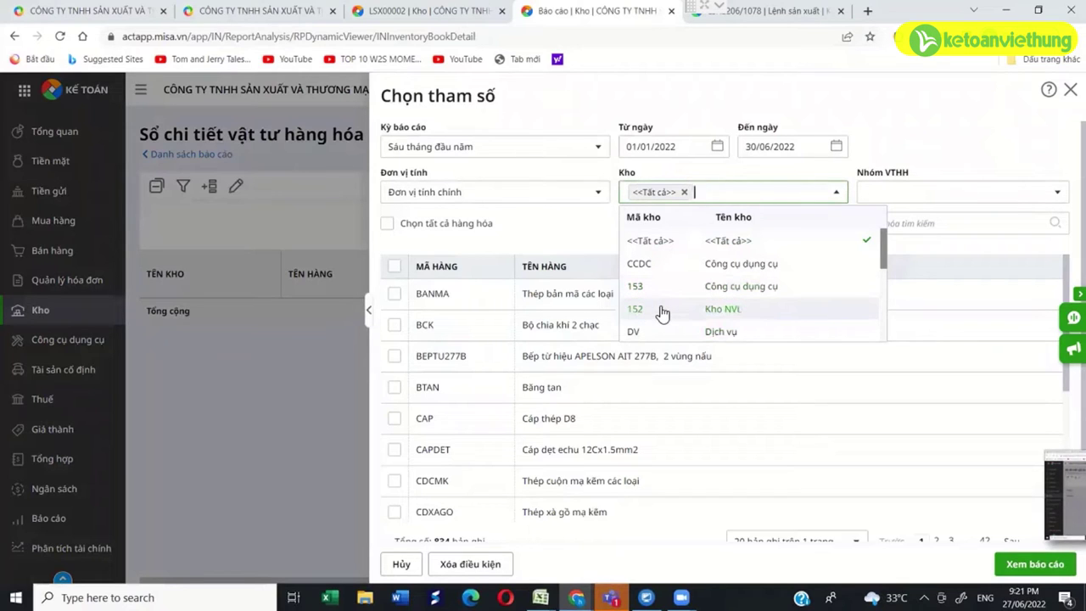
left_click(660, 310)
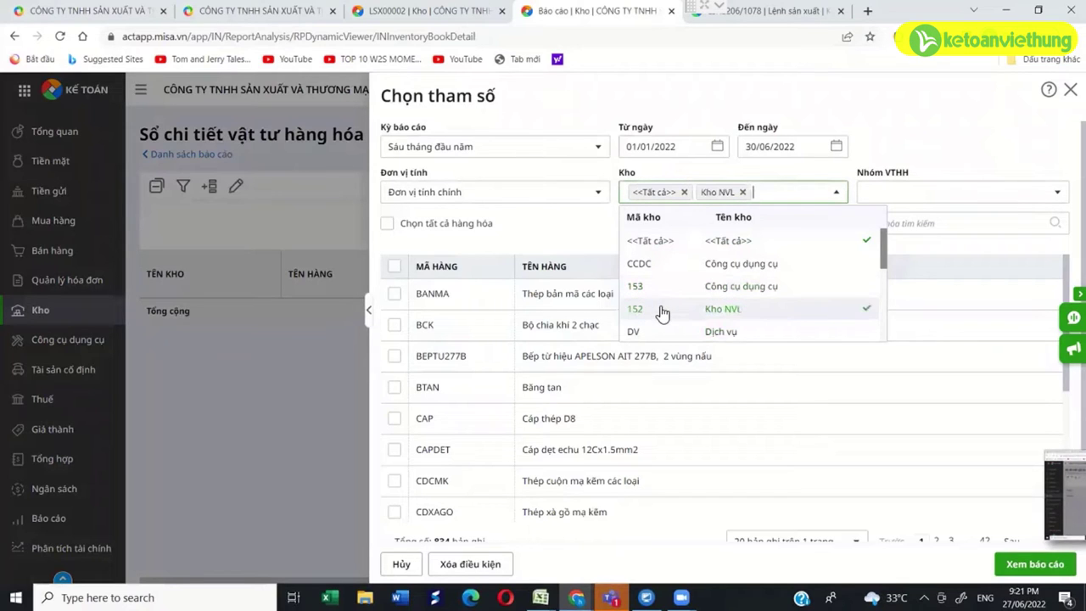
left_click(387, 224)
left_click(1022, 564)
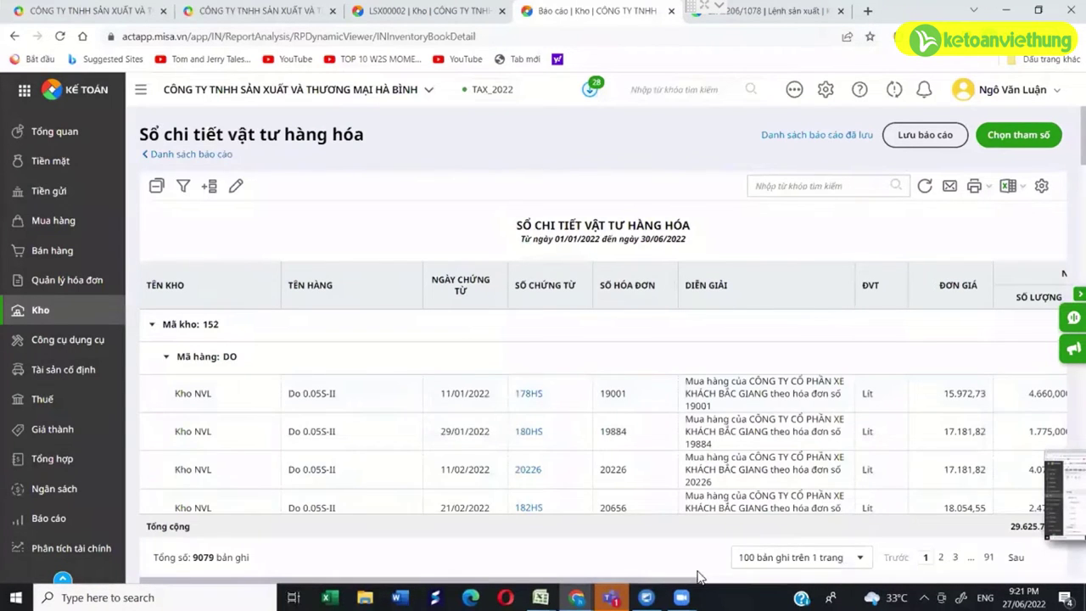
Examine the received, issued and closing quantities and values on the first page of the Kho NVL stock ledger.
left_click_drag(694, 584, 1076, 584)
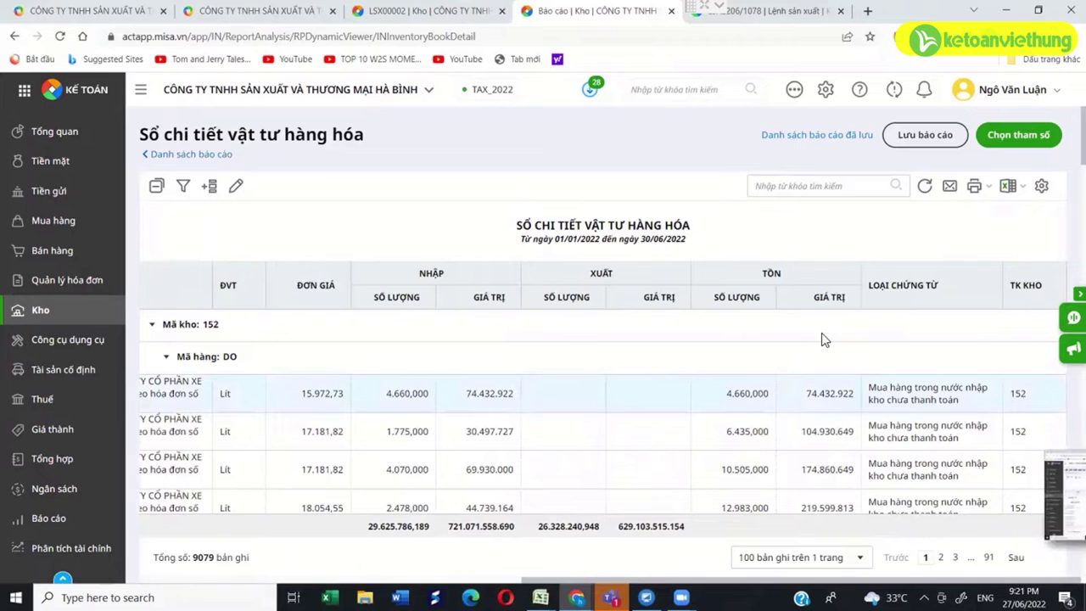
scroll(820, 370, "down", 10)
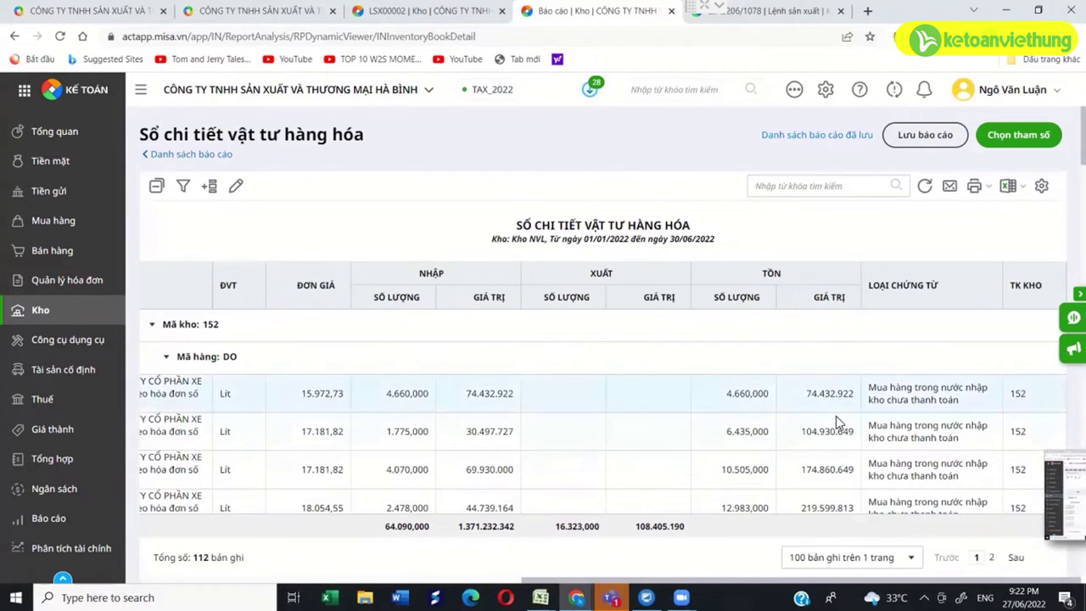
scroll(836, 418, "down", 10)
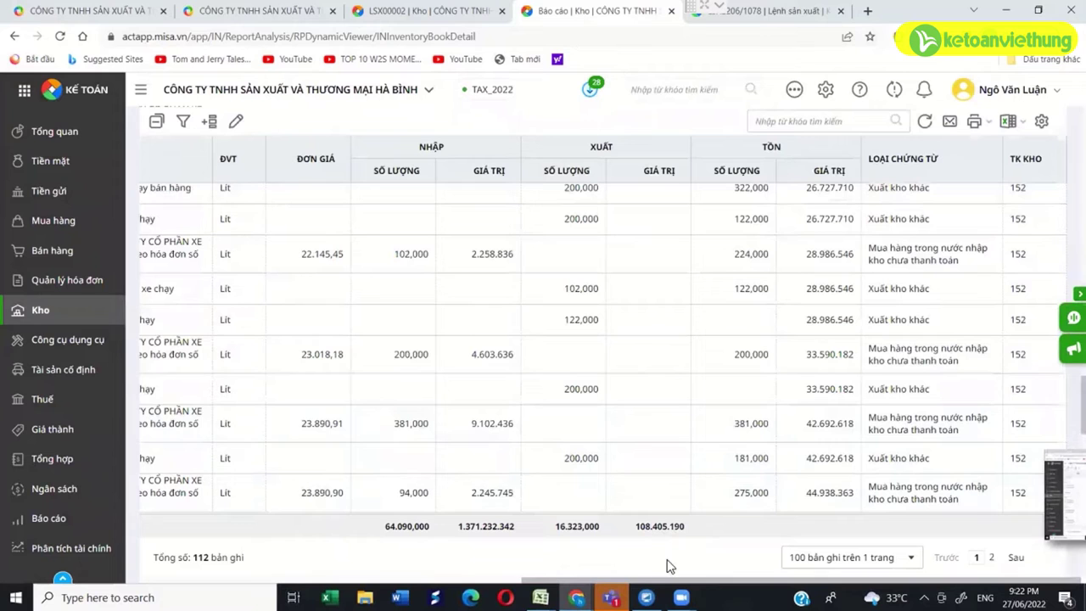
scroll(747, 388, "down", 6)
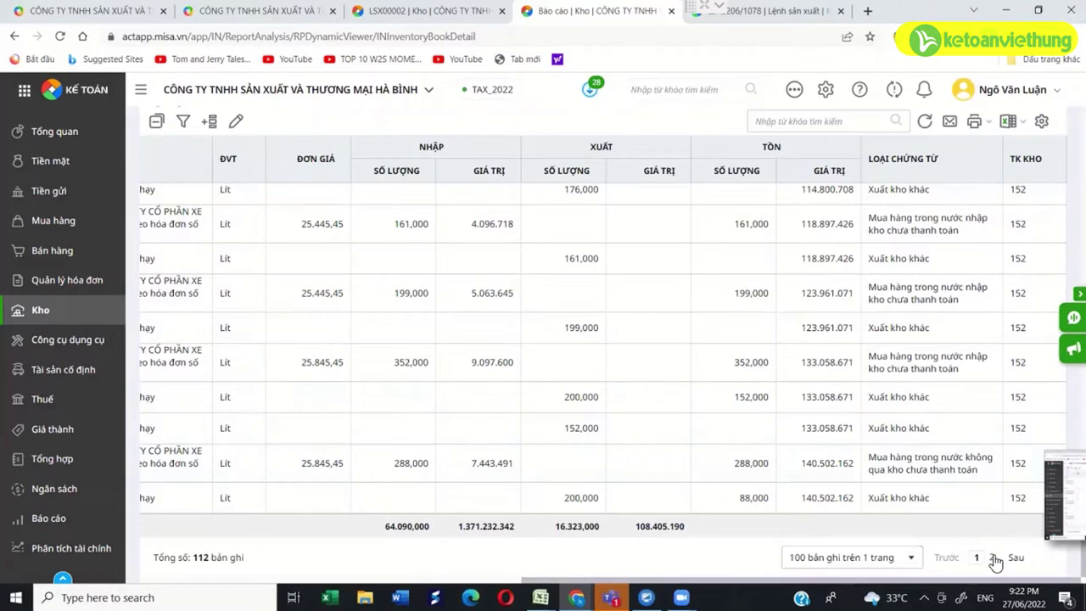
scroll(929, 450, "up", 15)
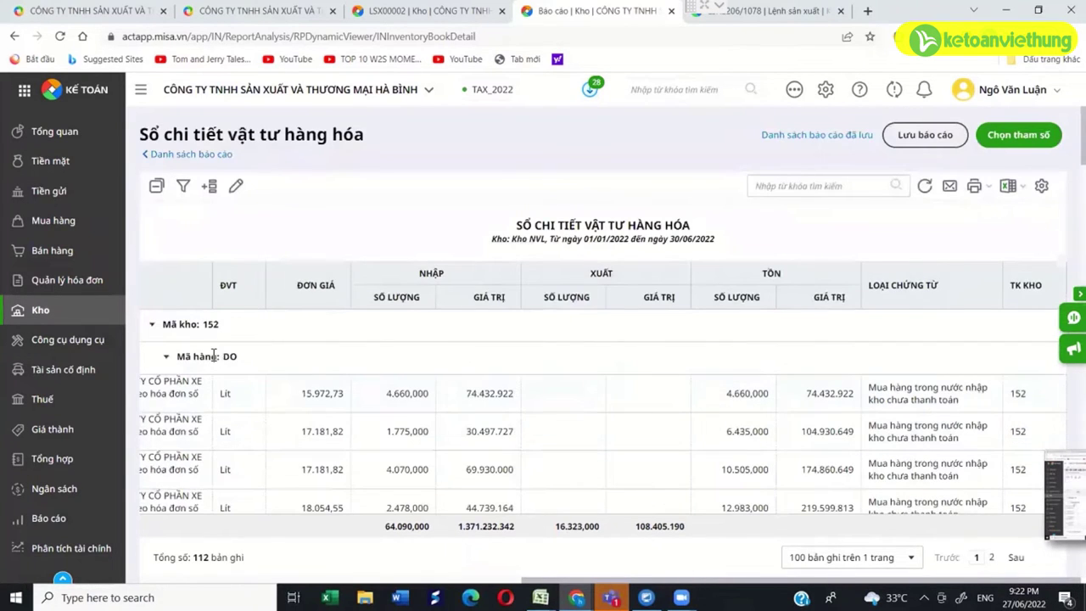
scroll(405, 379, "down", 6)
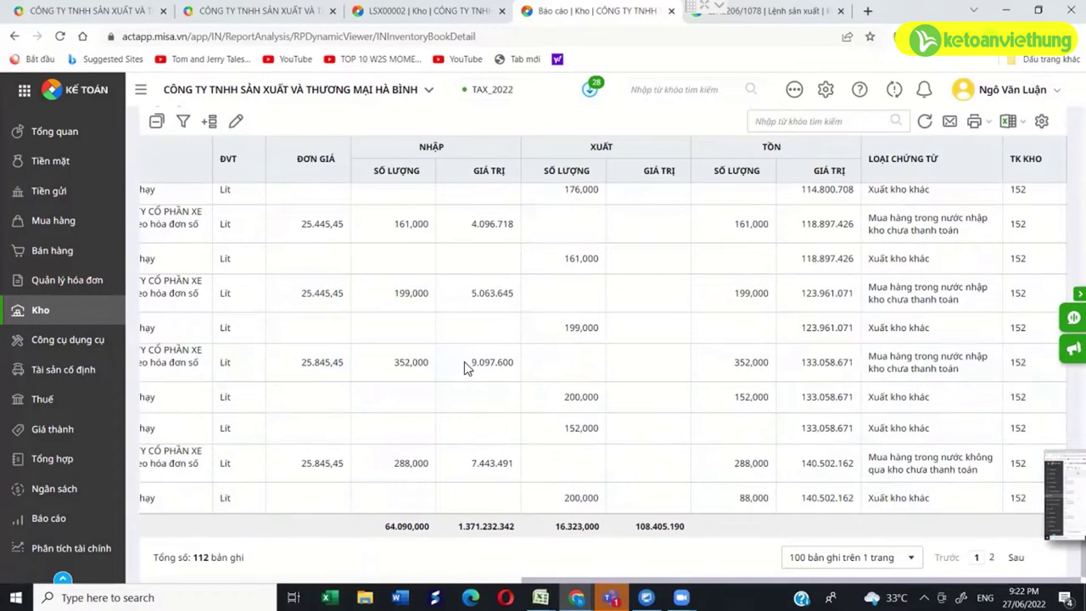
Examine the received, issued and closing quantities and values of item XA95-III on the report's second page.
left_click(991, 557)
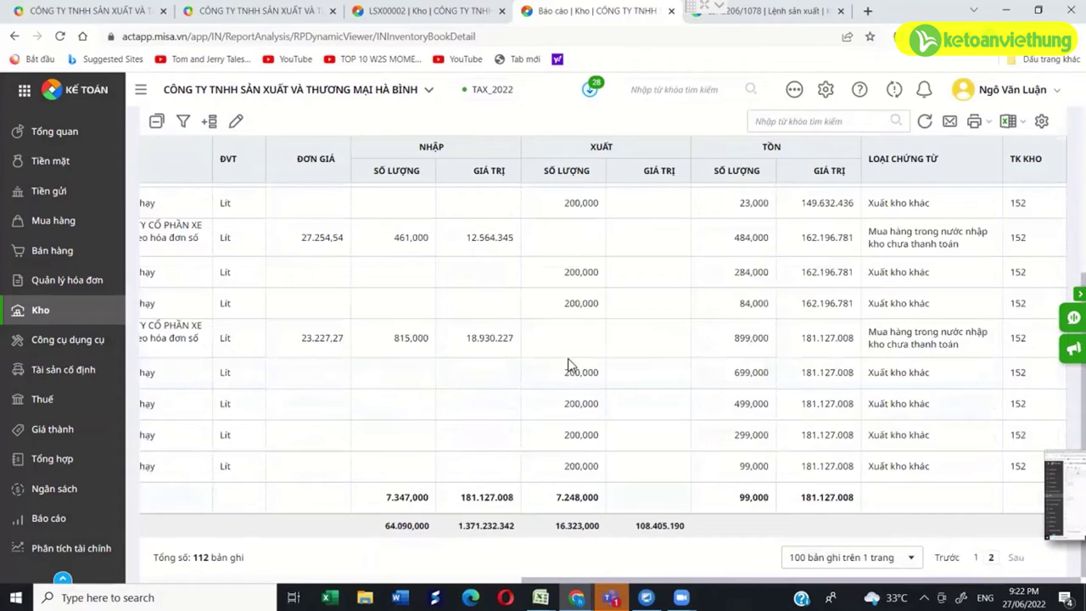
scroll(558, 344, "up", 5)
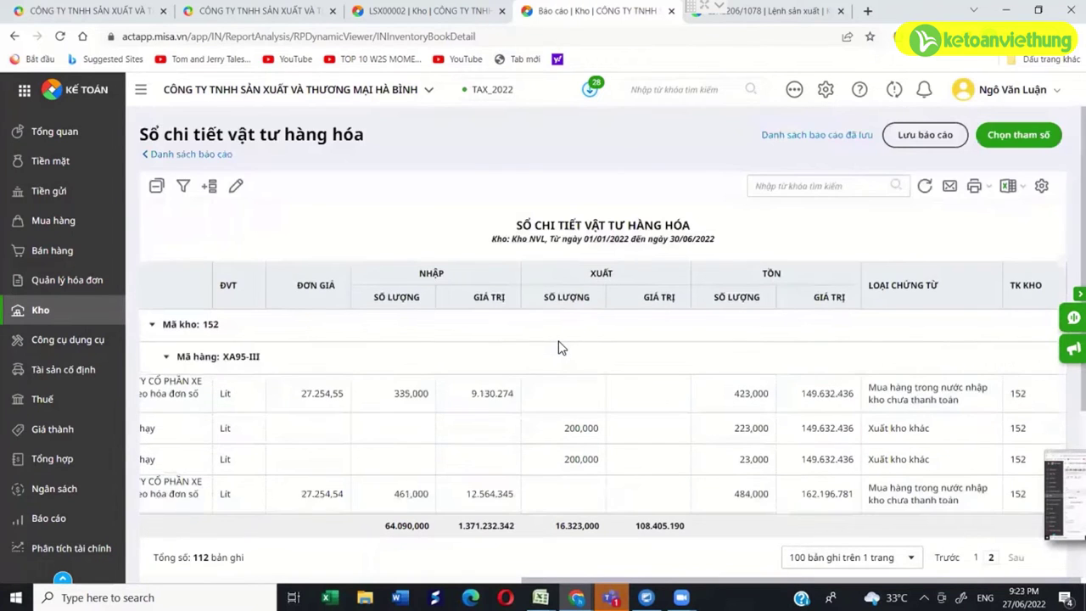
scroll(567, 352, "down", 5)
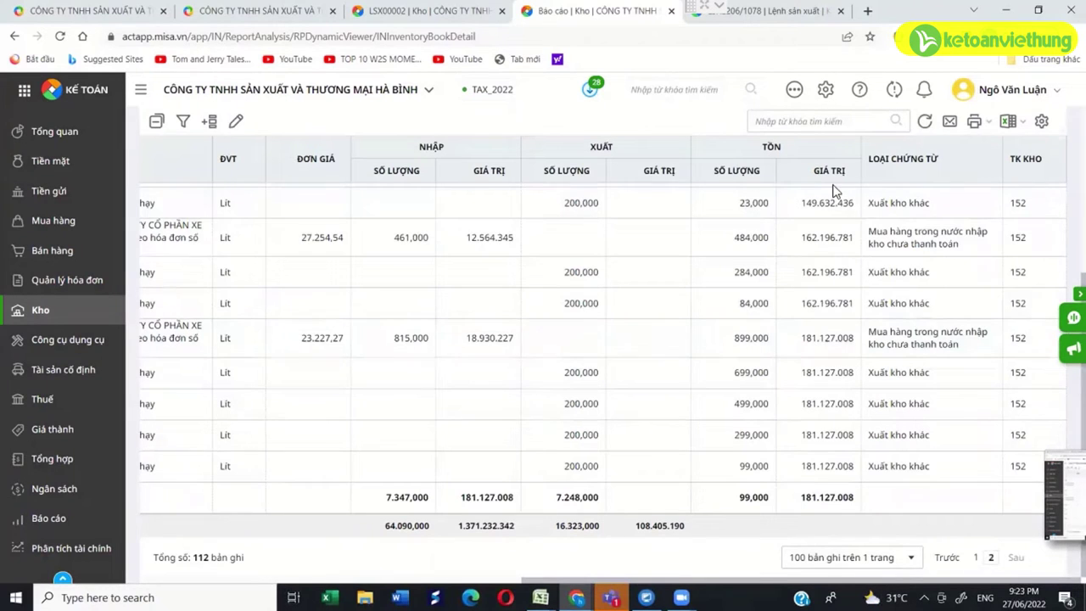
scroll(833, 191, "up", 5)
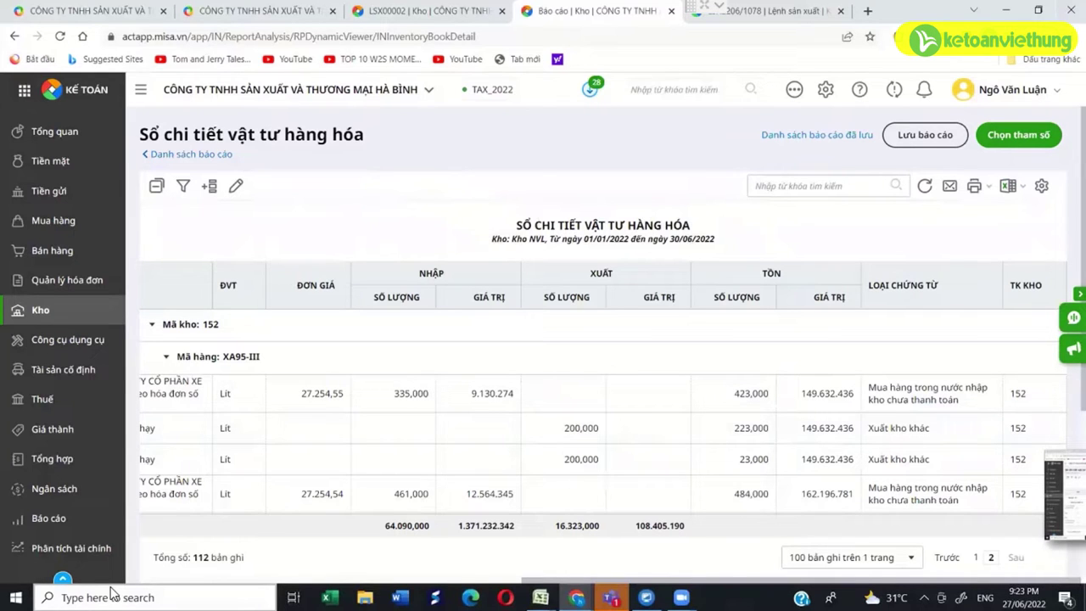
Leave the report and view the Chuyển kho list of warehouse transfers under Nhập, xuất kho.
left_click(82, 309)
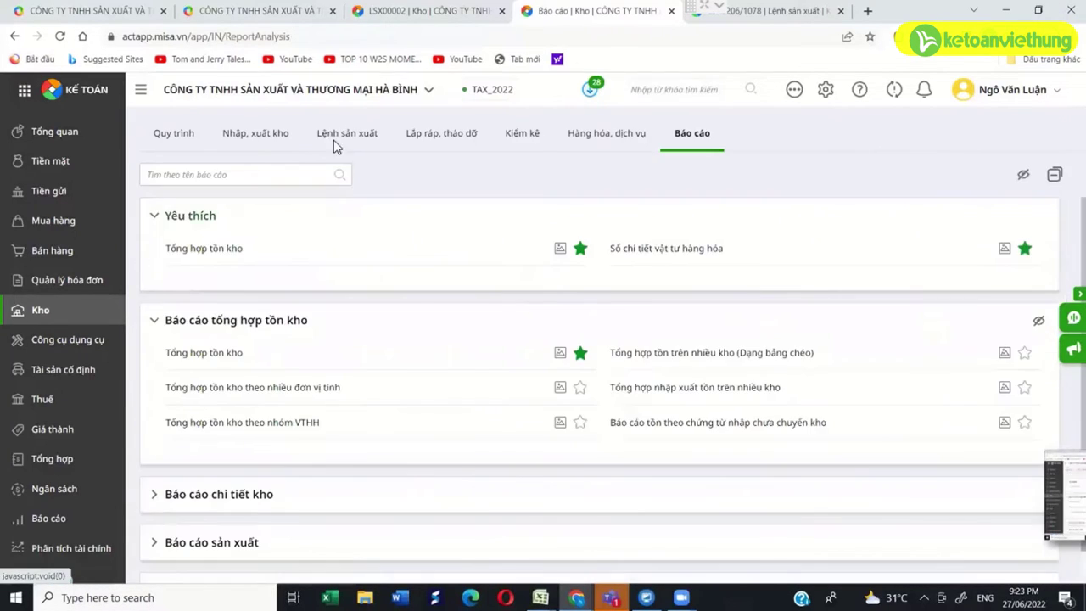
left_click(258, 133)
left_click(355, 326)
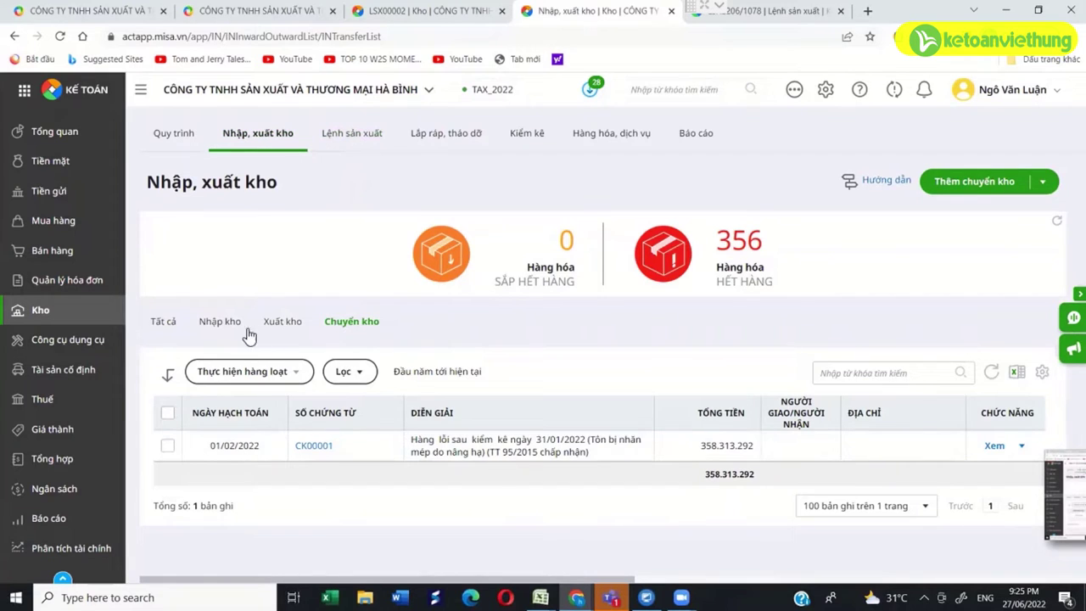
Reopen the 06/06/2022 production order for Thuận Phát and its referenced material issue voucher.
left_click(357, 135)
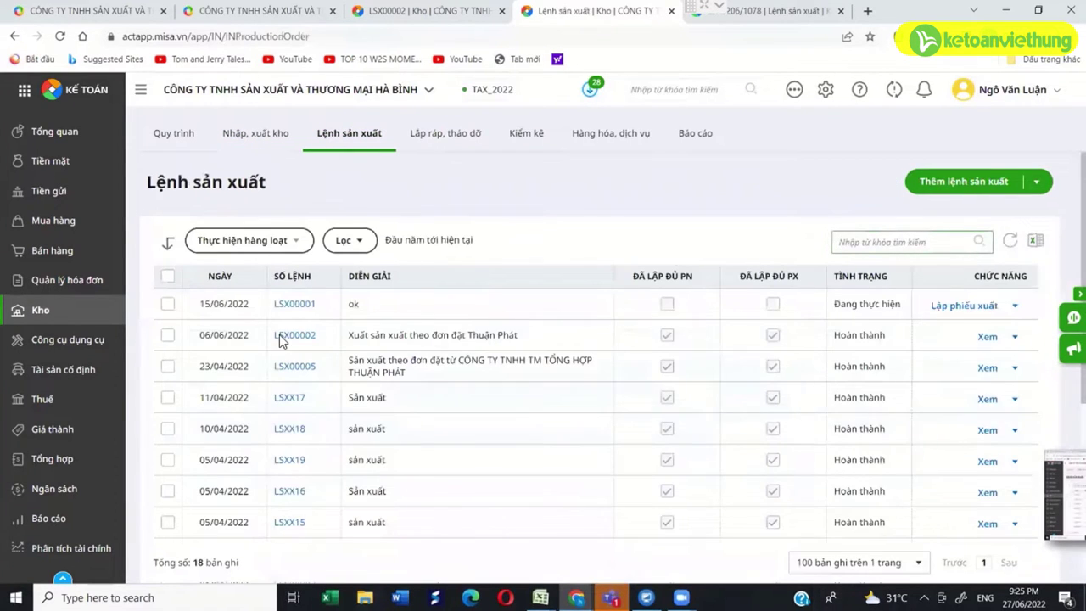
left_click(286, 337)
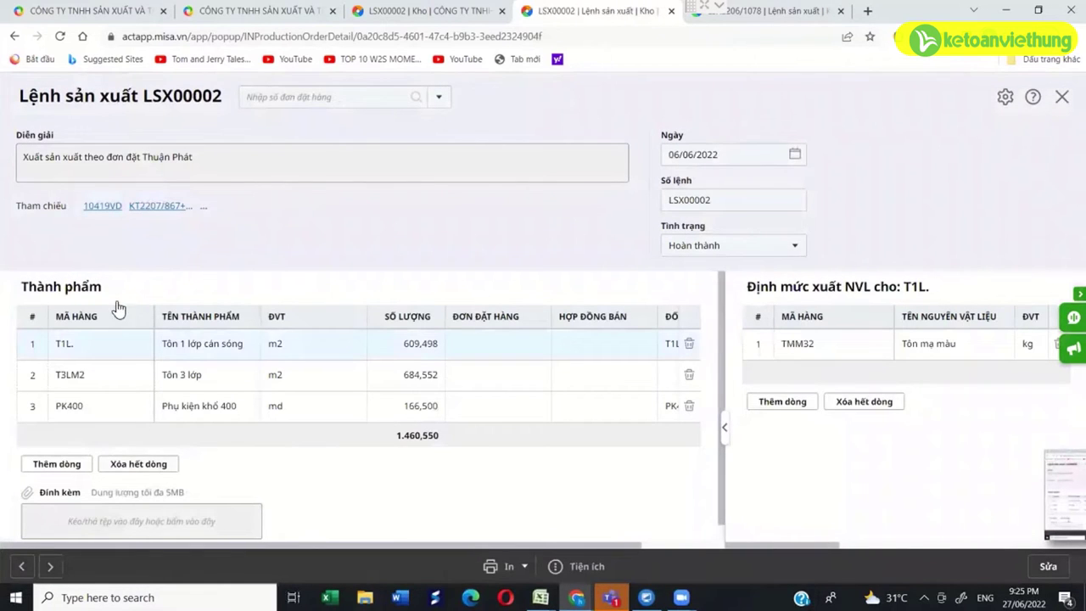
left_click(135, 209)
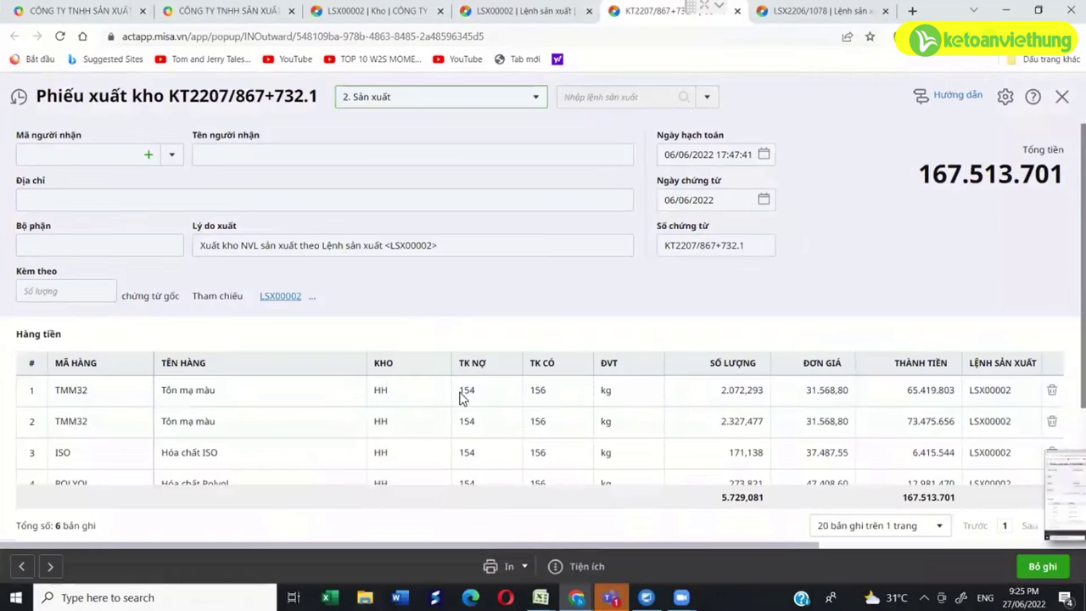
Check the TK Có and TK Nợ accounts of the TMM32 material lines in the issue voucher.
left_click(535, 392)
scroll(601, 426, "down", 3)
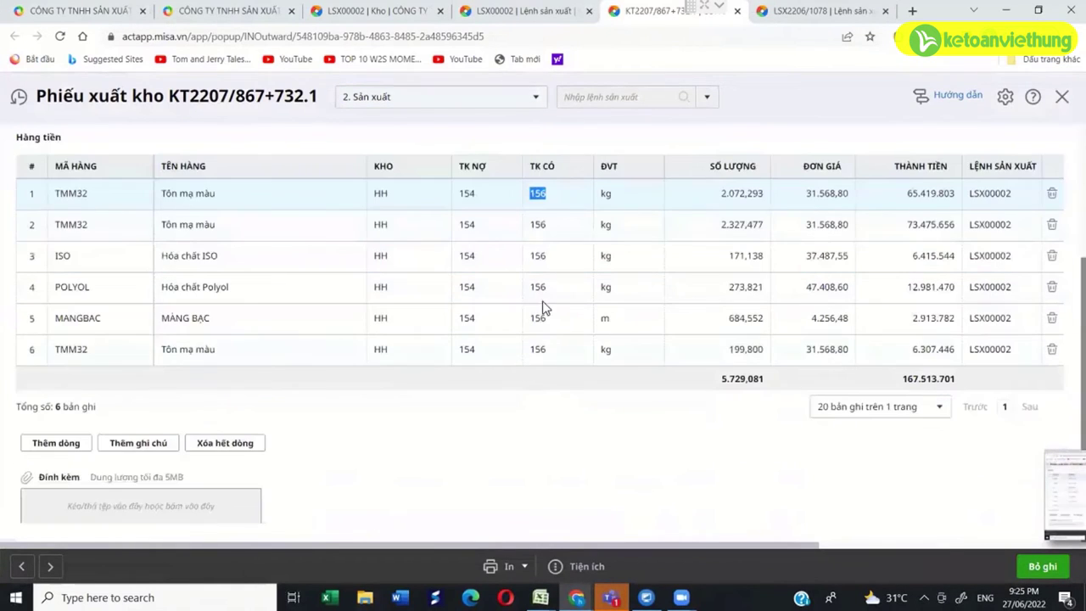
left_click(462, 224)
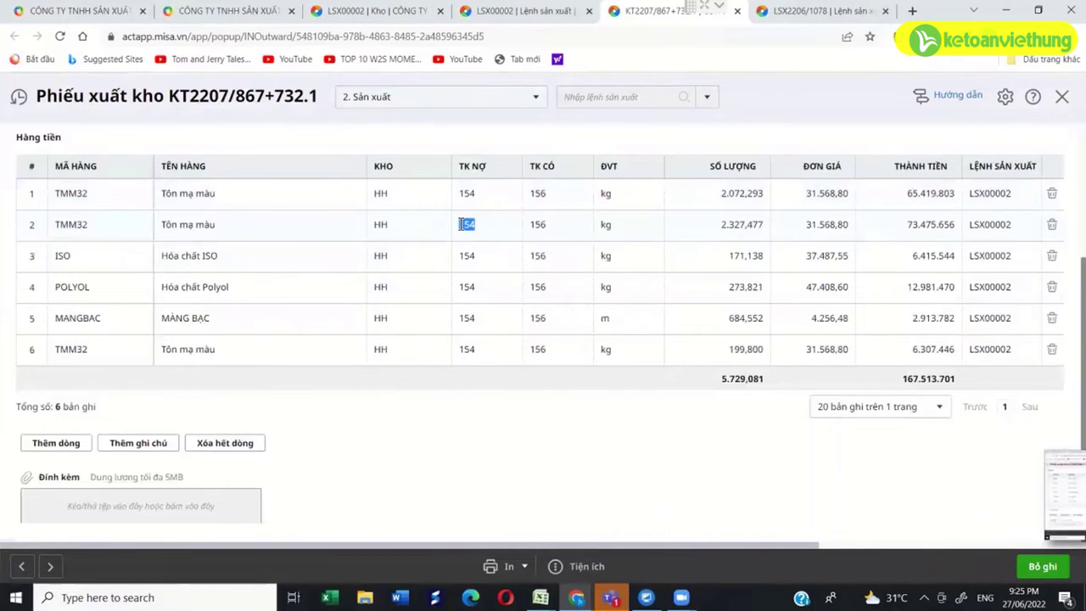